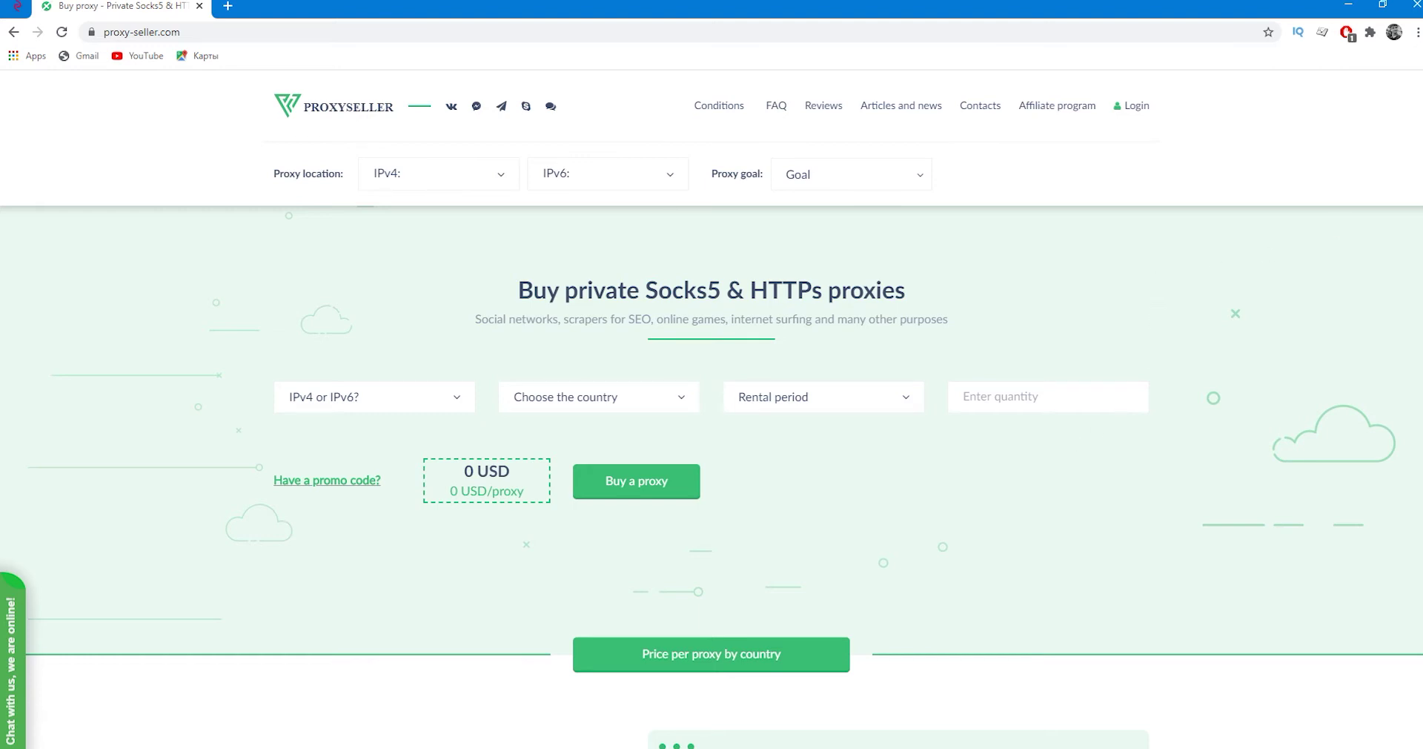
- Open Chrome's three-dot main menu over the Proxy-Seller page
left_click(1418, 32)
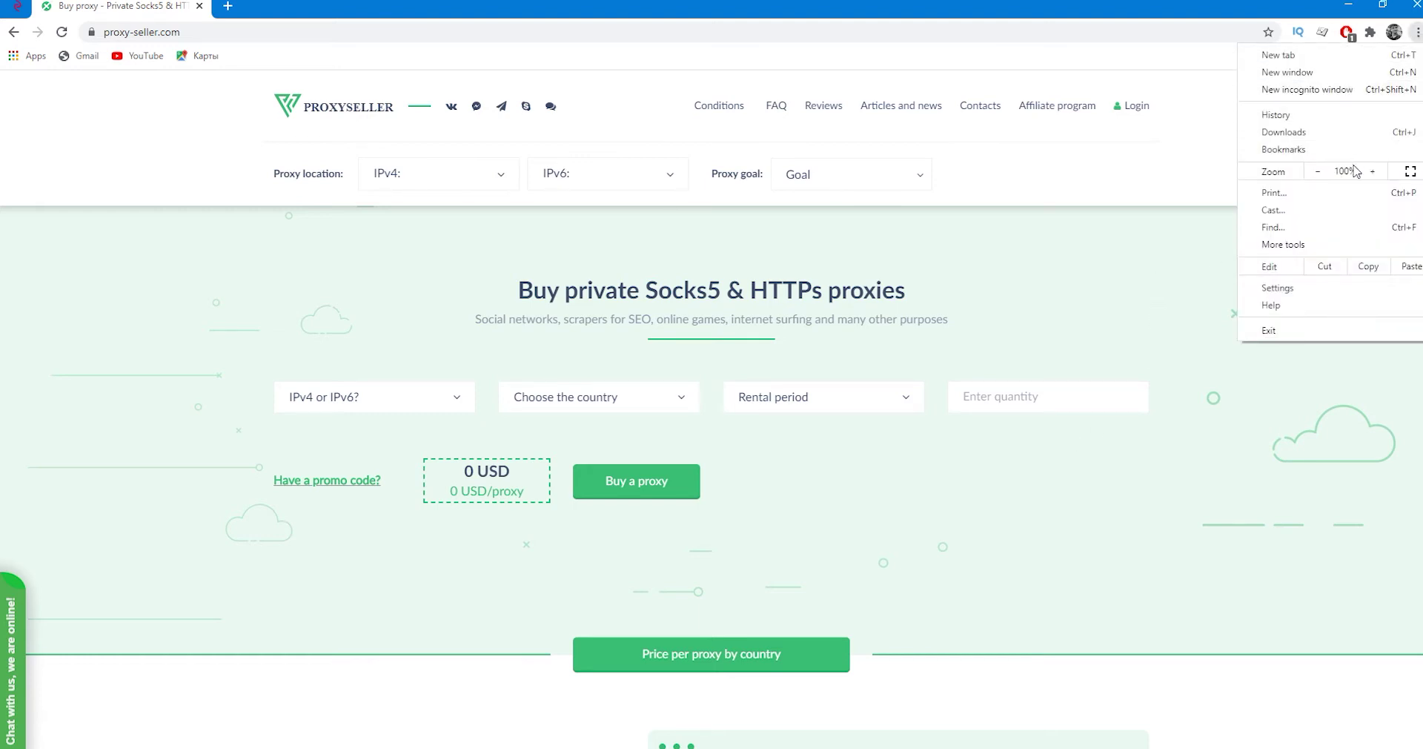
left_click(1099, 326)
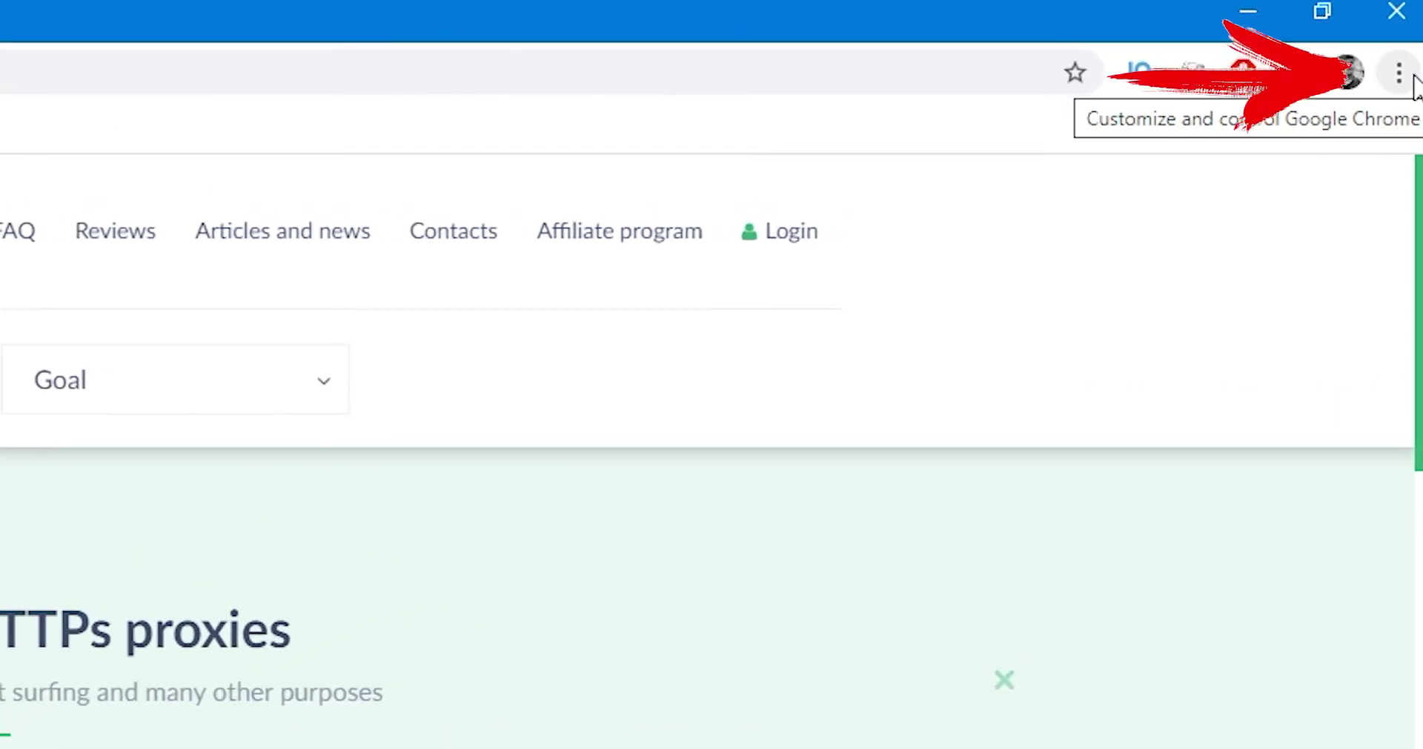
left_click(1413, 77)
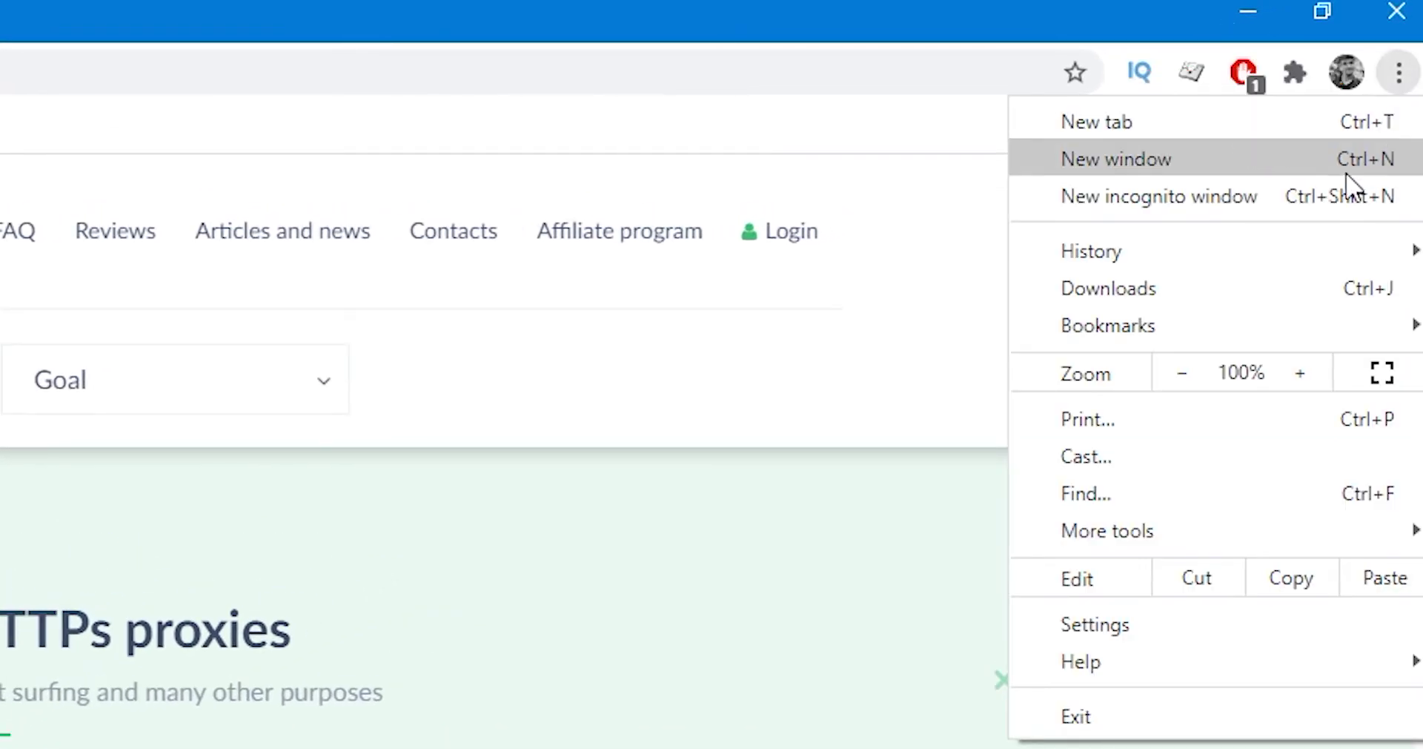
left_click(1270, 622)
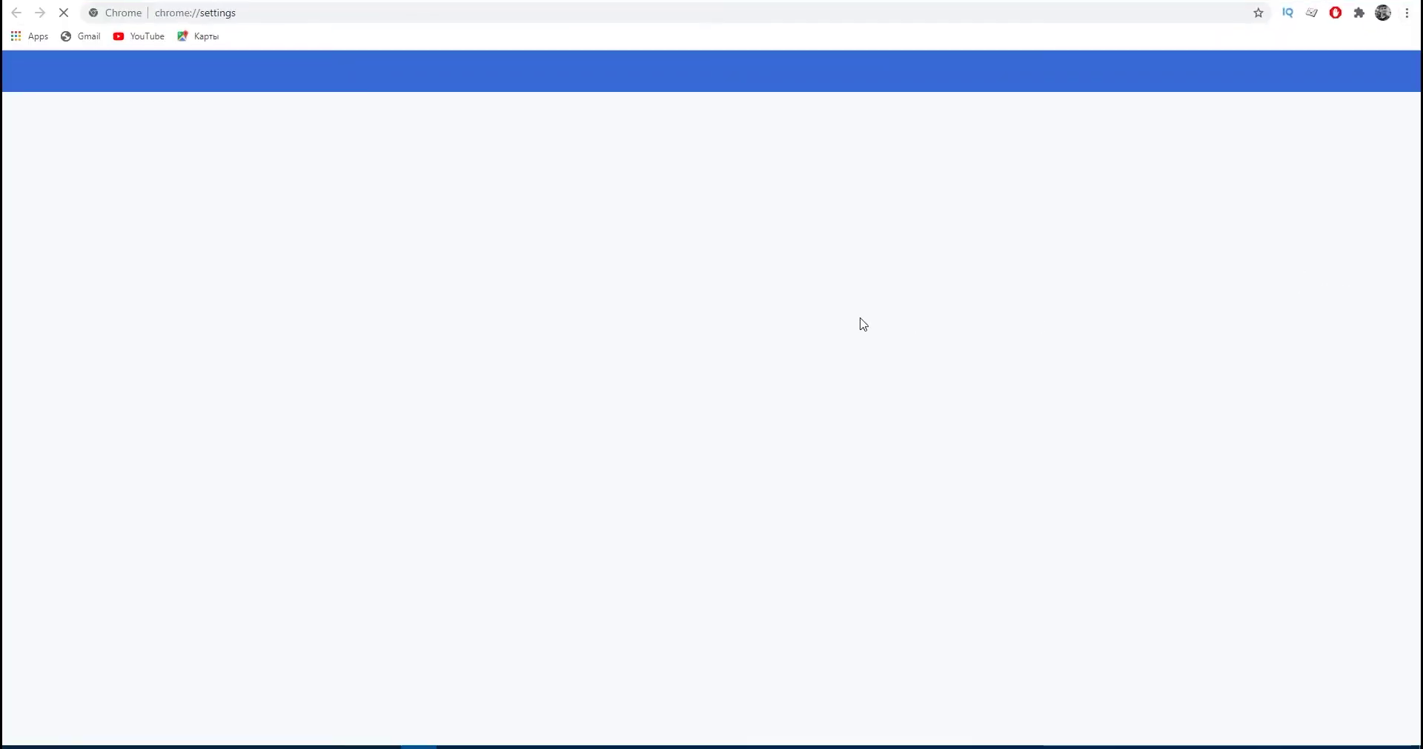
- Clear Chrome's browsing history, cookies and cached files for All time
scroll(652, 540, "down", 1)
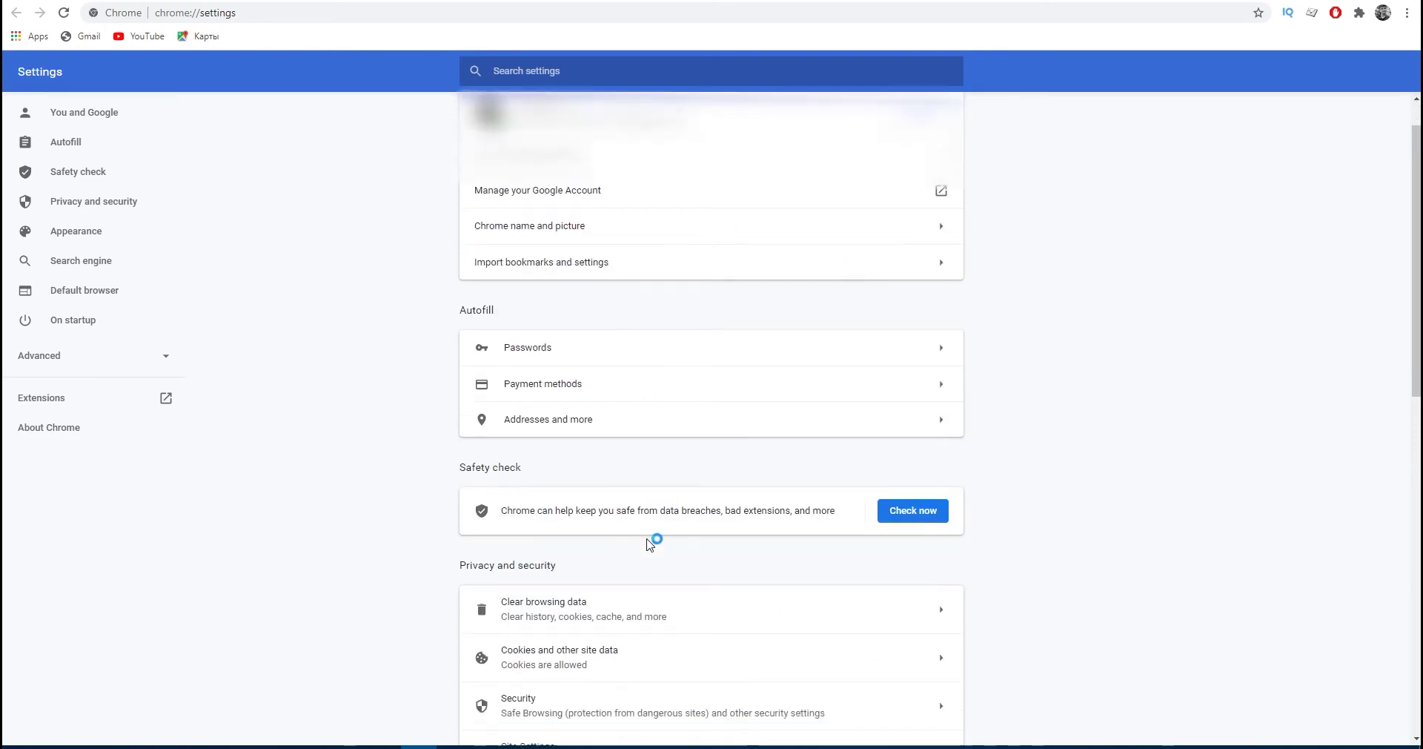
scroll(651, 547, "down", 2)
scroll(875, 559, "down", 1)
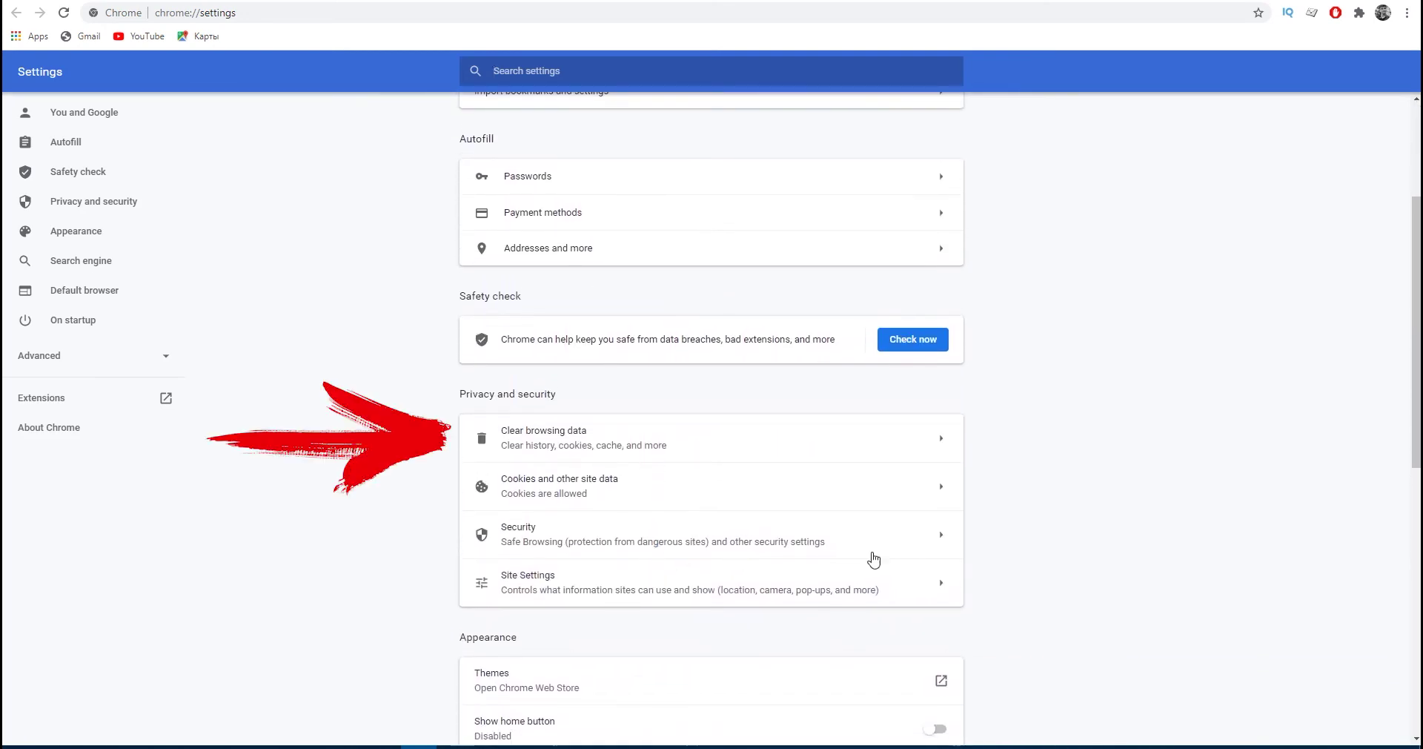
left_click(877, 450)
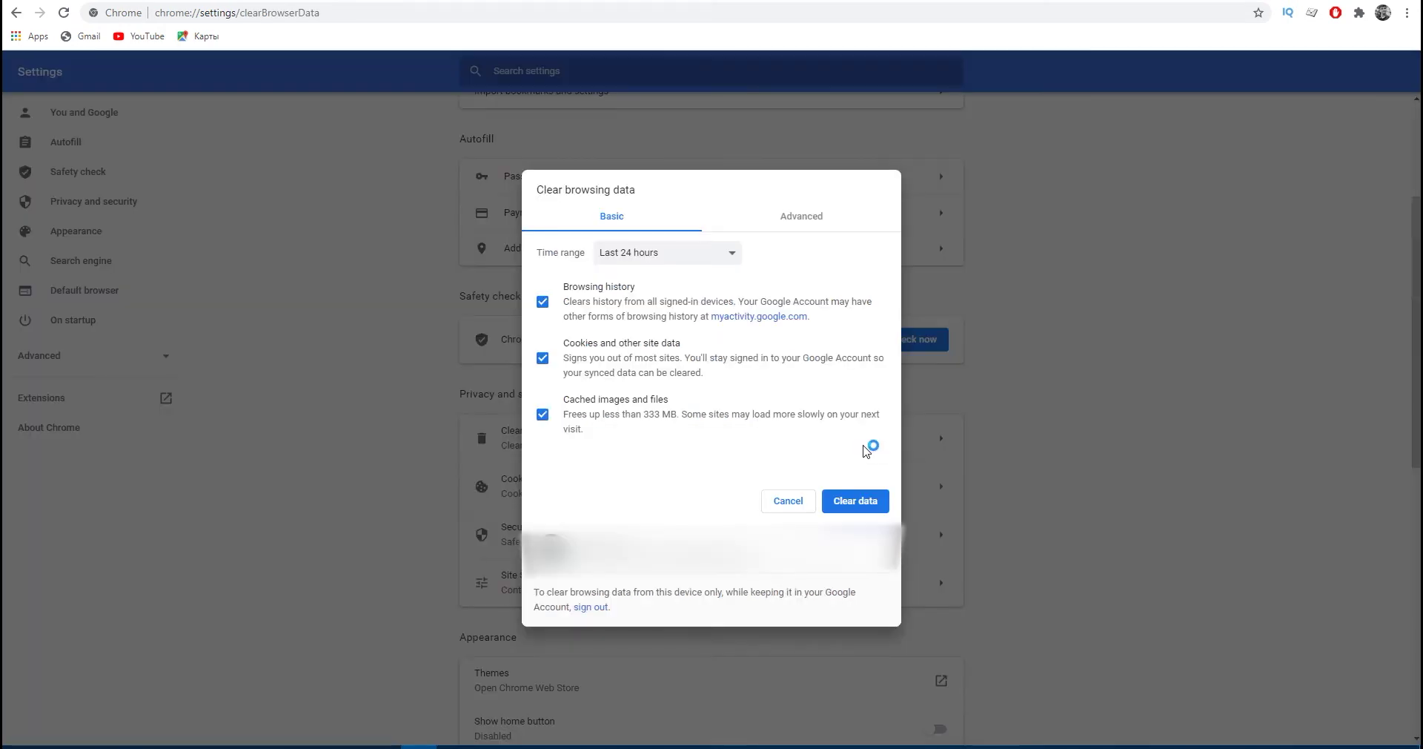
left_click(682, 254)
left_click(706, 320)
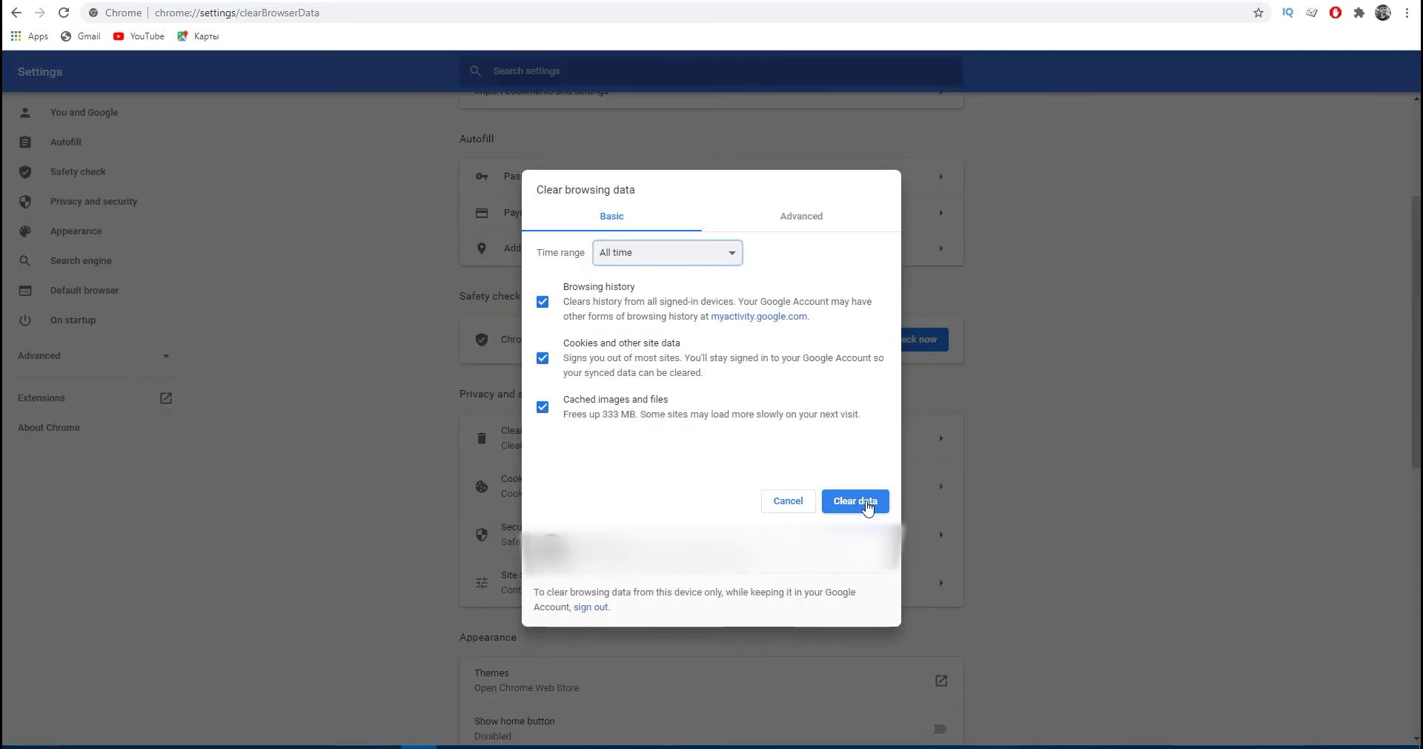
left_click(871, 506)
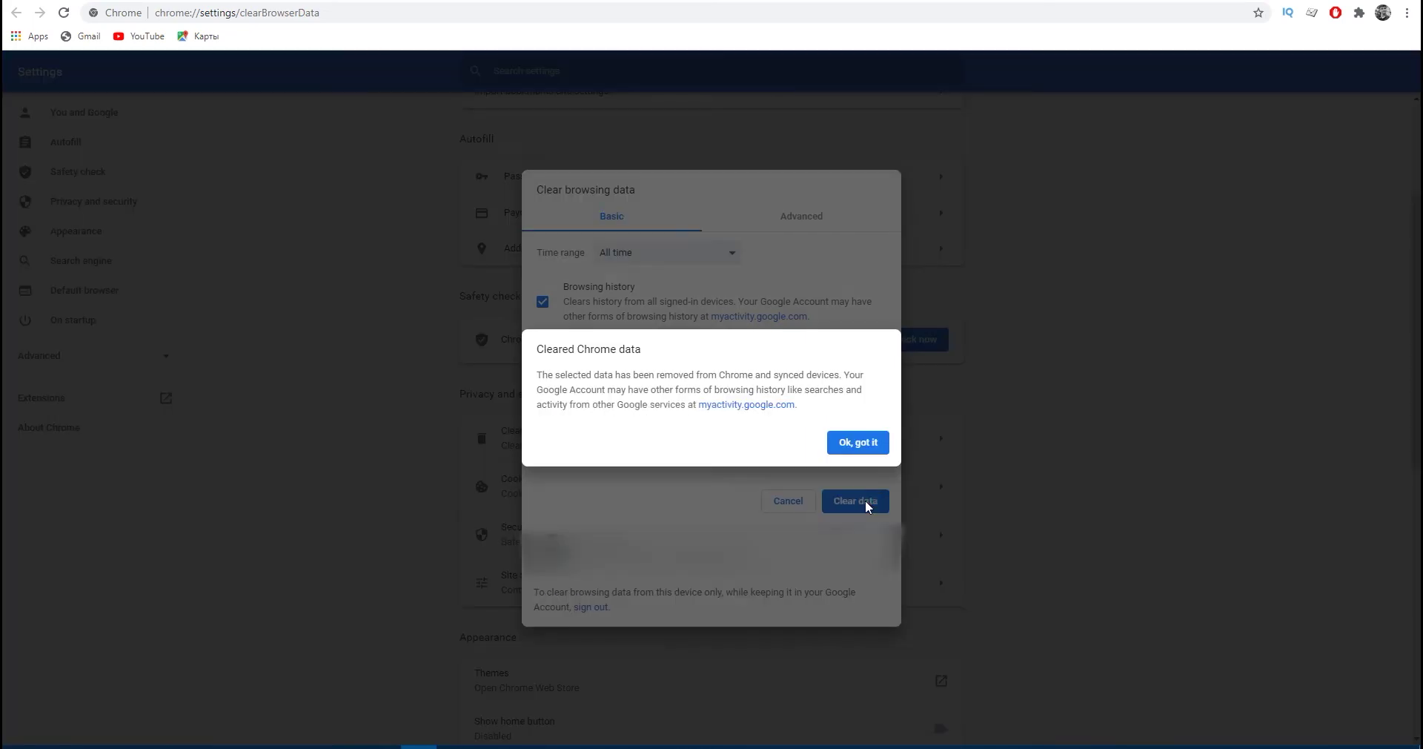
left_click(863, 444)
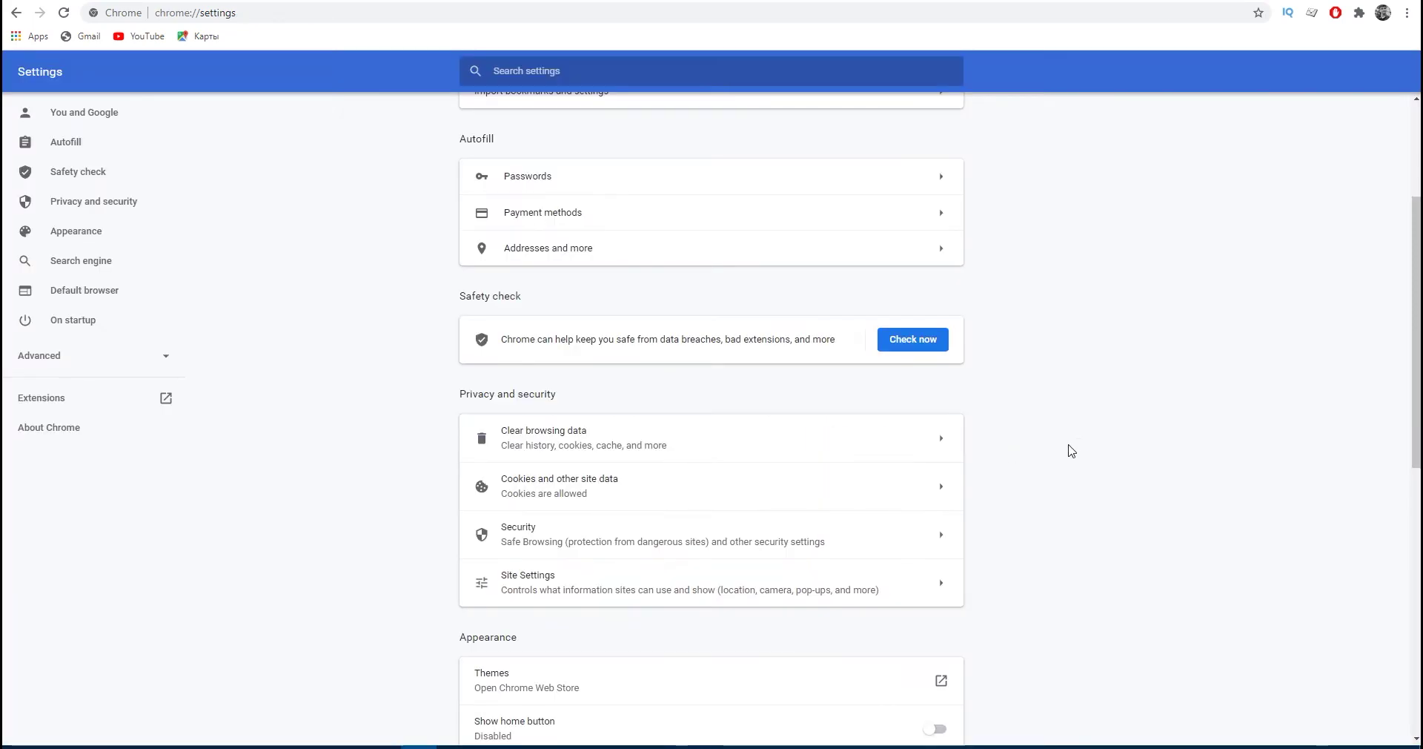
- Expand Advanced settings and open the computer's proxy settings from the System section
scroll(1071, 451, "down", 5)
scroll(648, 625, "down", 2)
left_click(732, 687)
scroll(1038, 564, "down", 6)
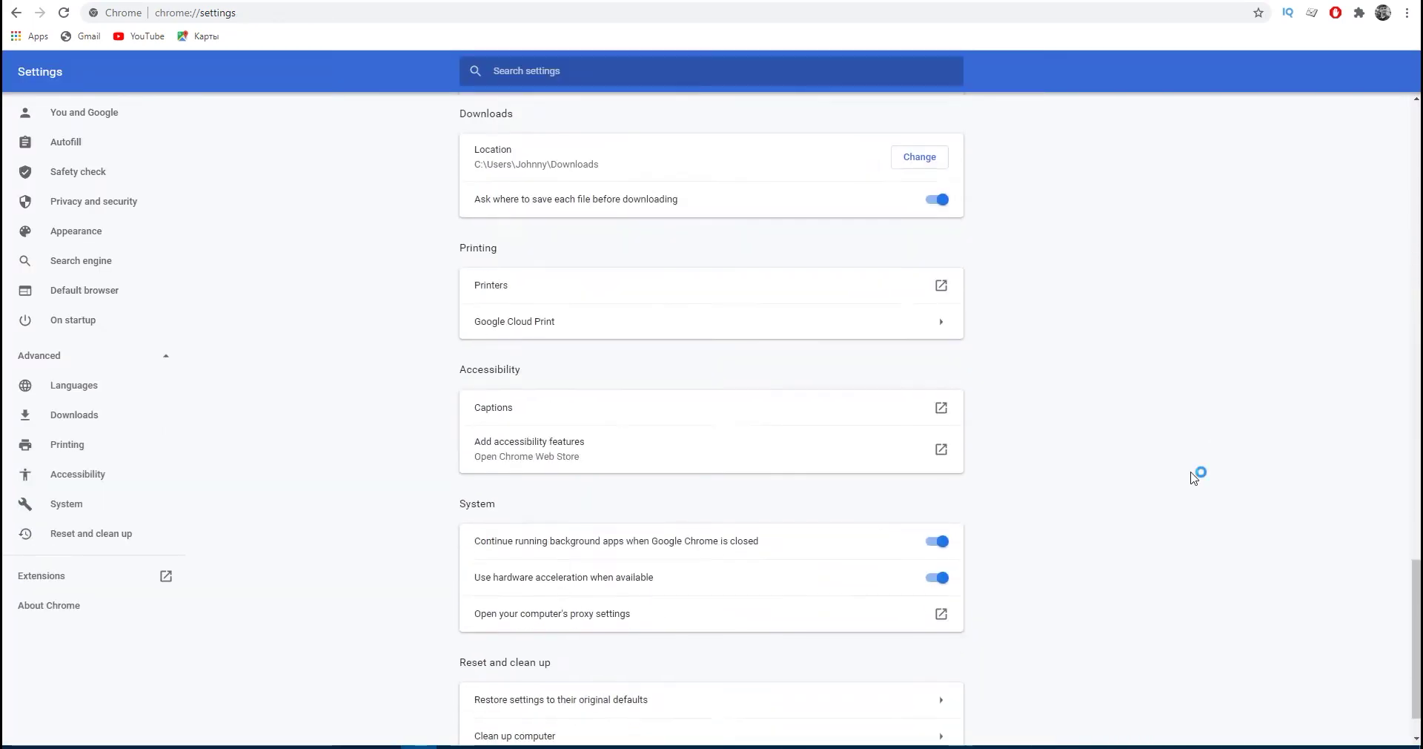
scroll(1193, 478, "down", 2)
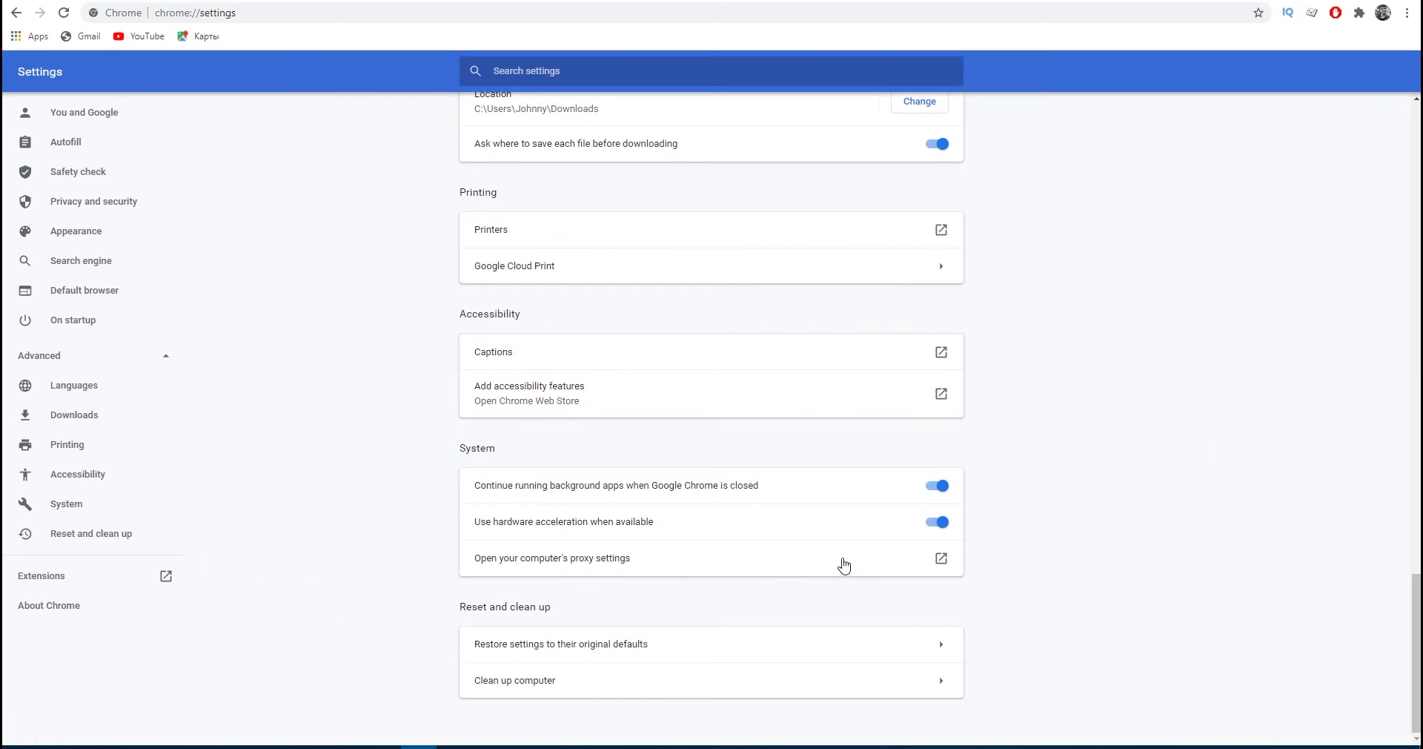
left_click(783, 568)
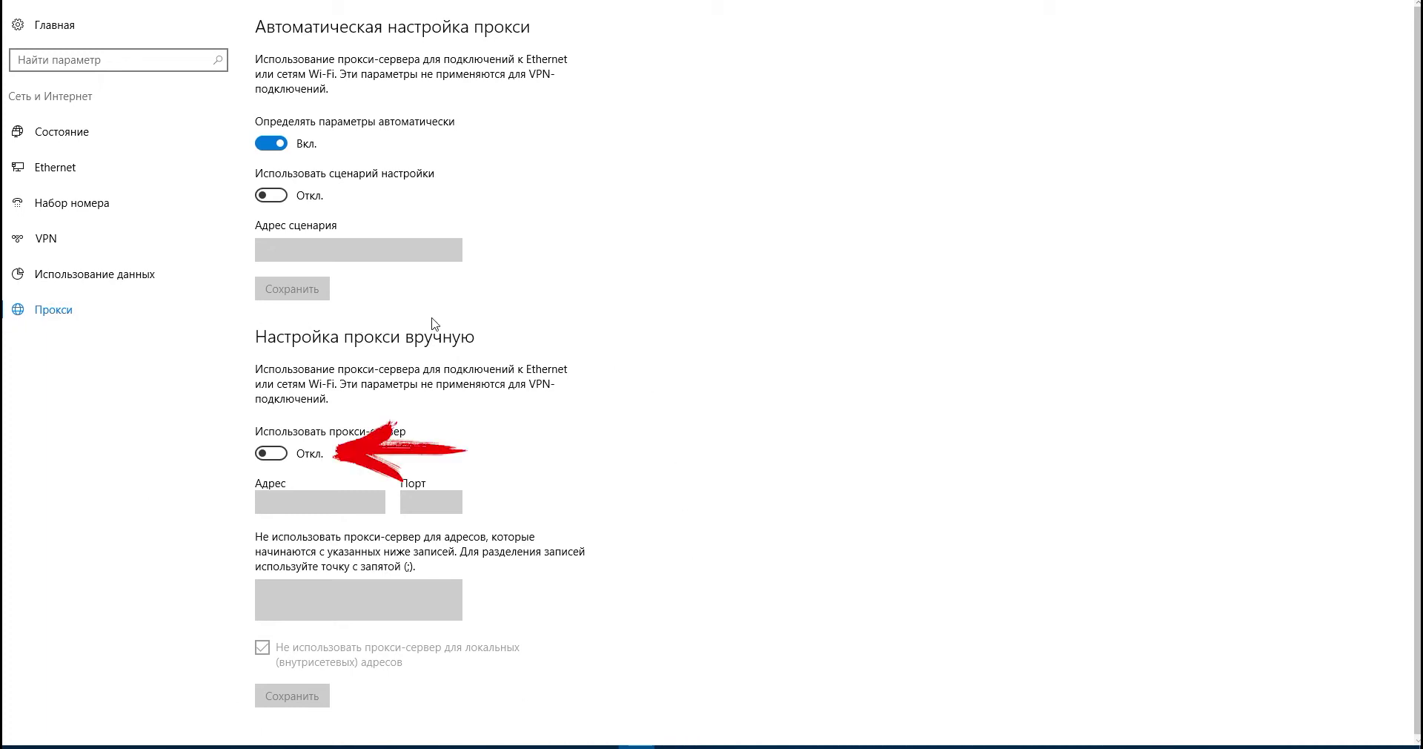
- Switch on 'Use a proxy server' and begin entering the proxy address
left_click(275, 455)
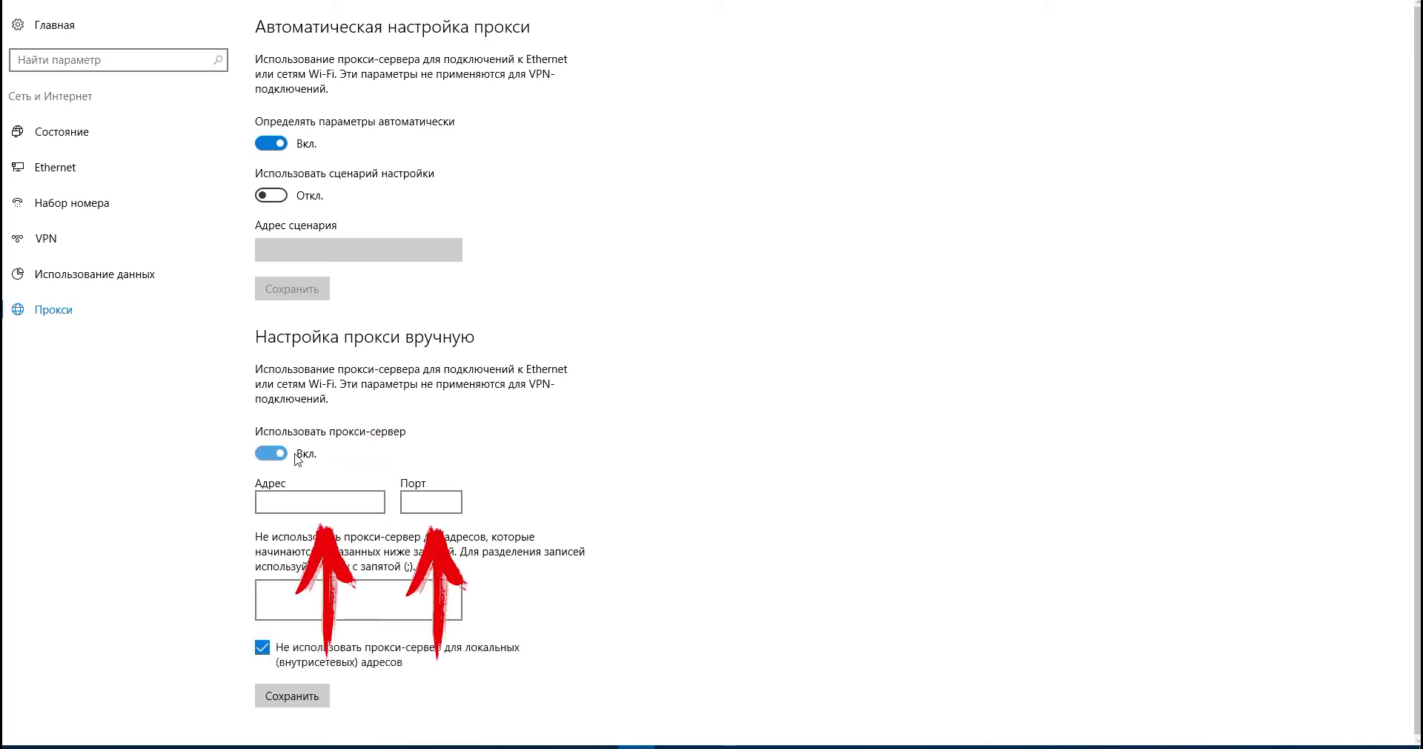
left_click(317, 498)
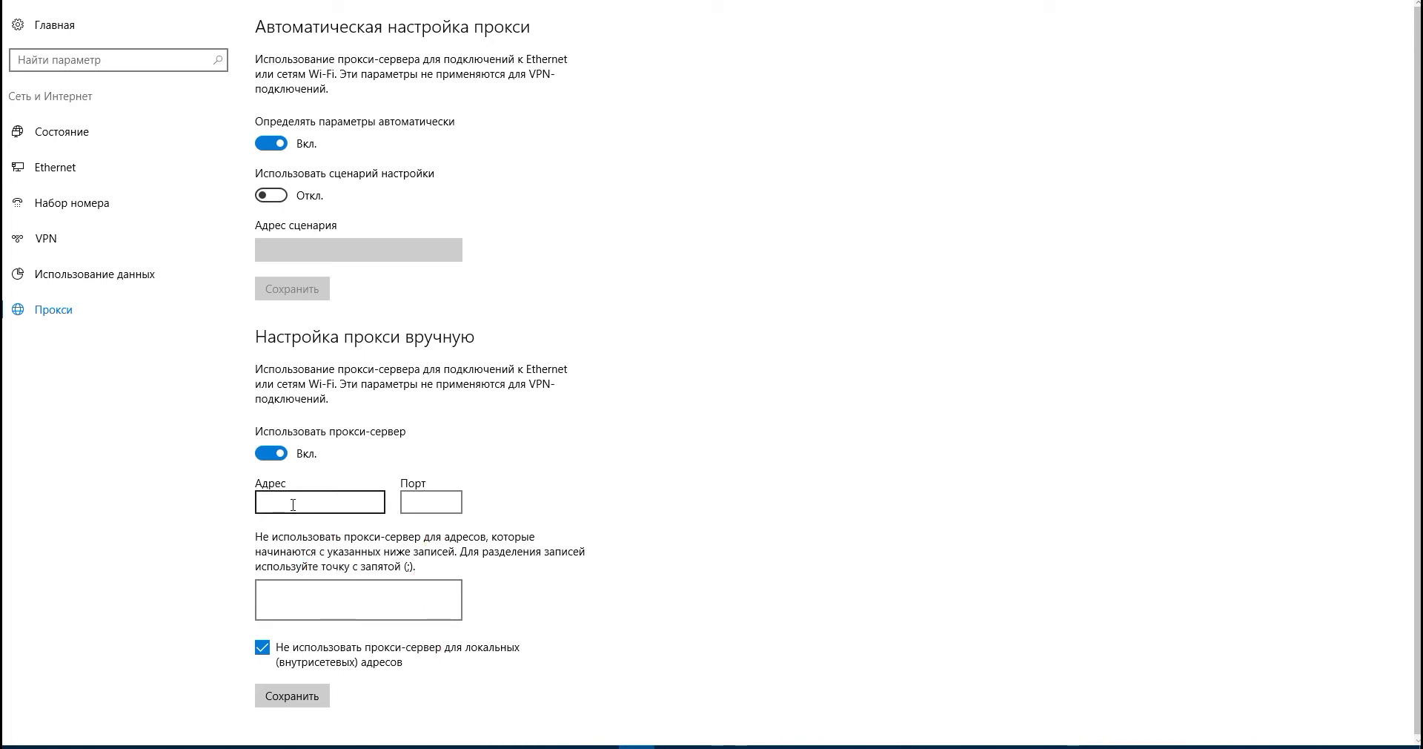
left_click(293, 504)
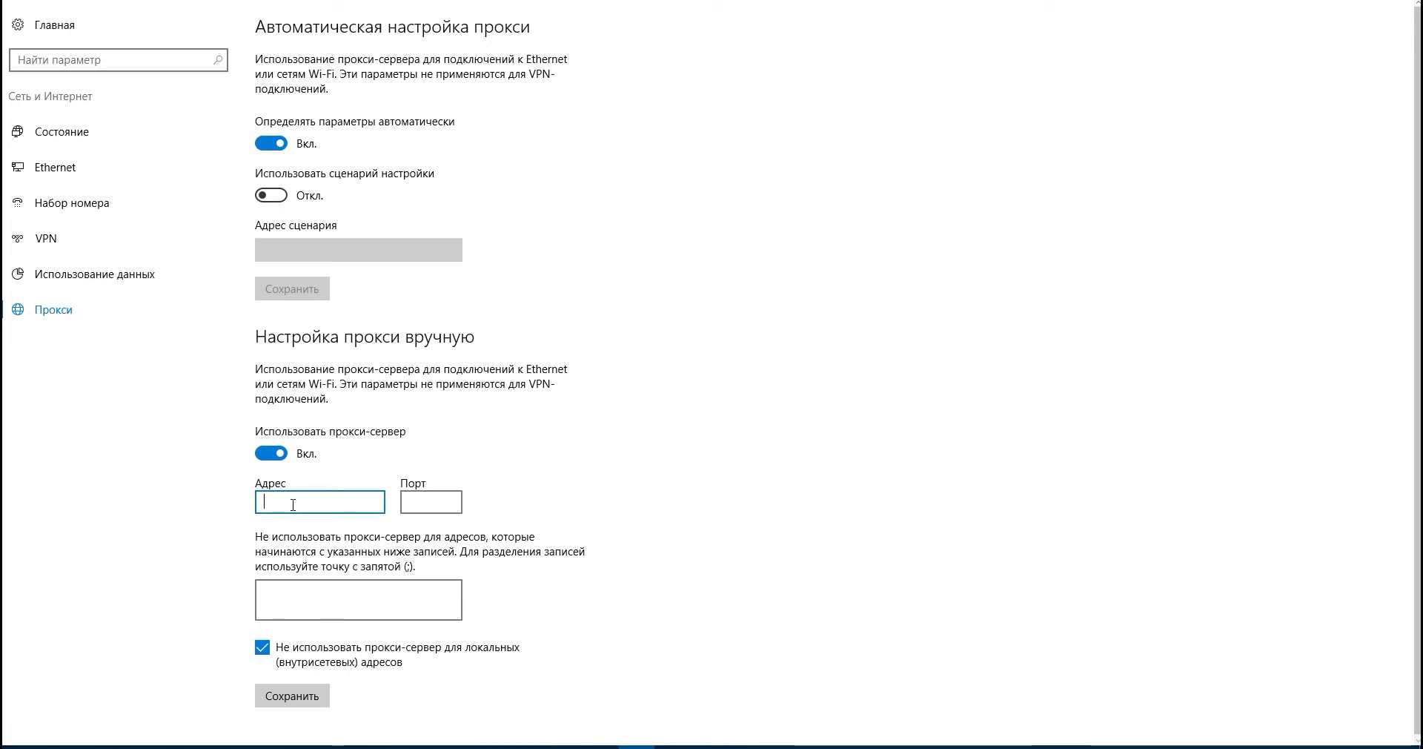
type("1")
type("2")
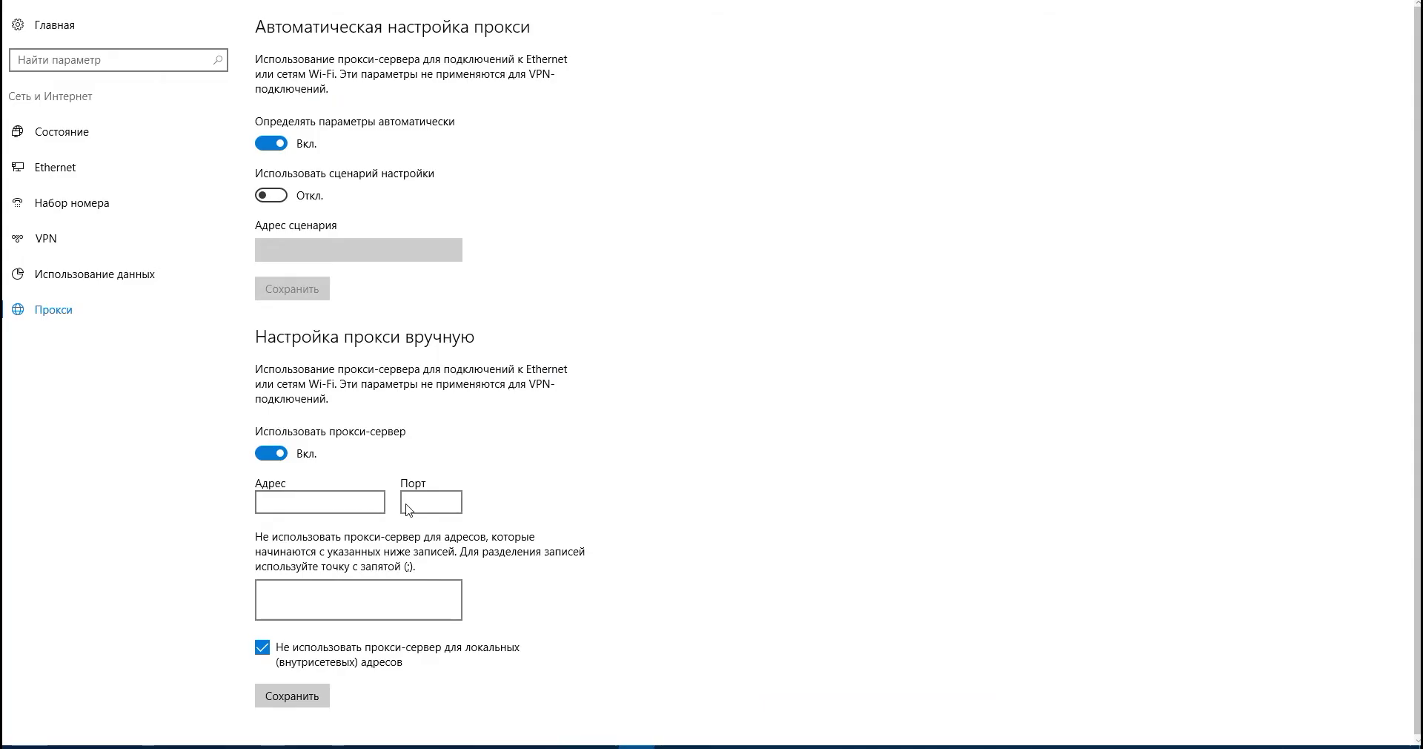
left_click(407, 509)
- Enter proxy address 123.456.7.8 and port 8080
left_click(345, 498)
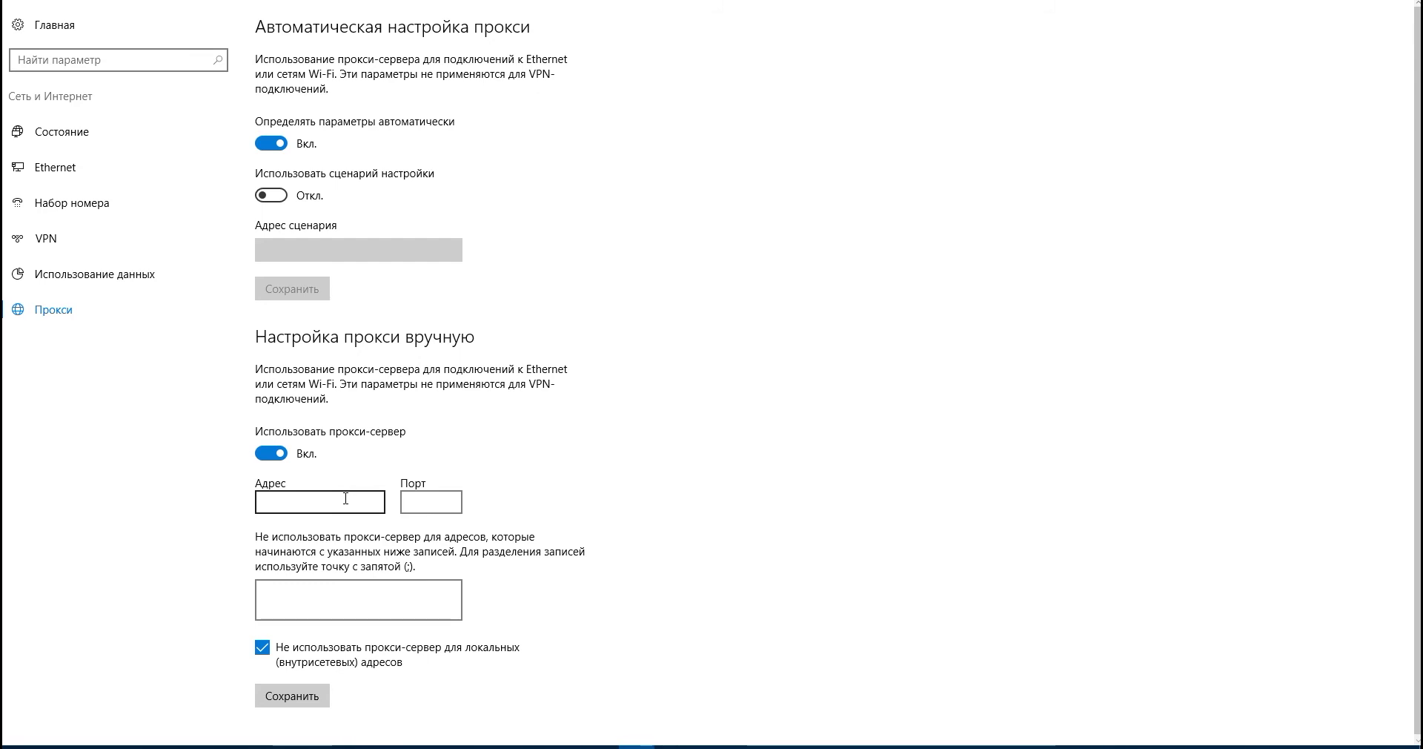
left_click(345, 498)
type("123")
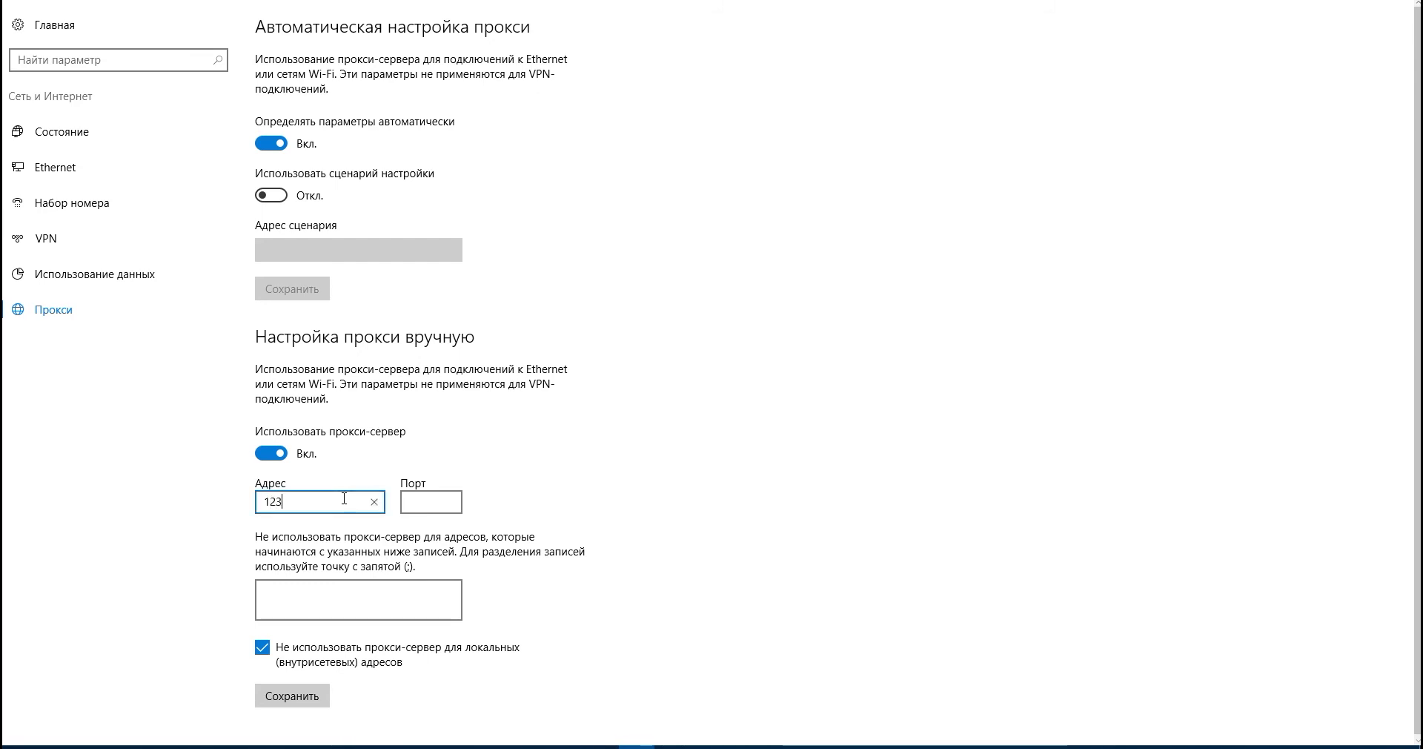
type(".")
type("6.7.")
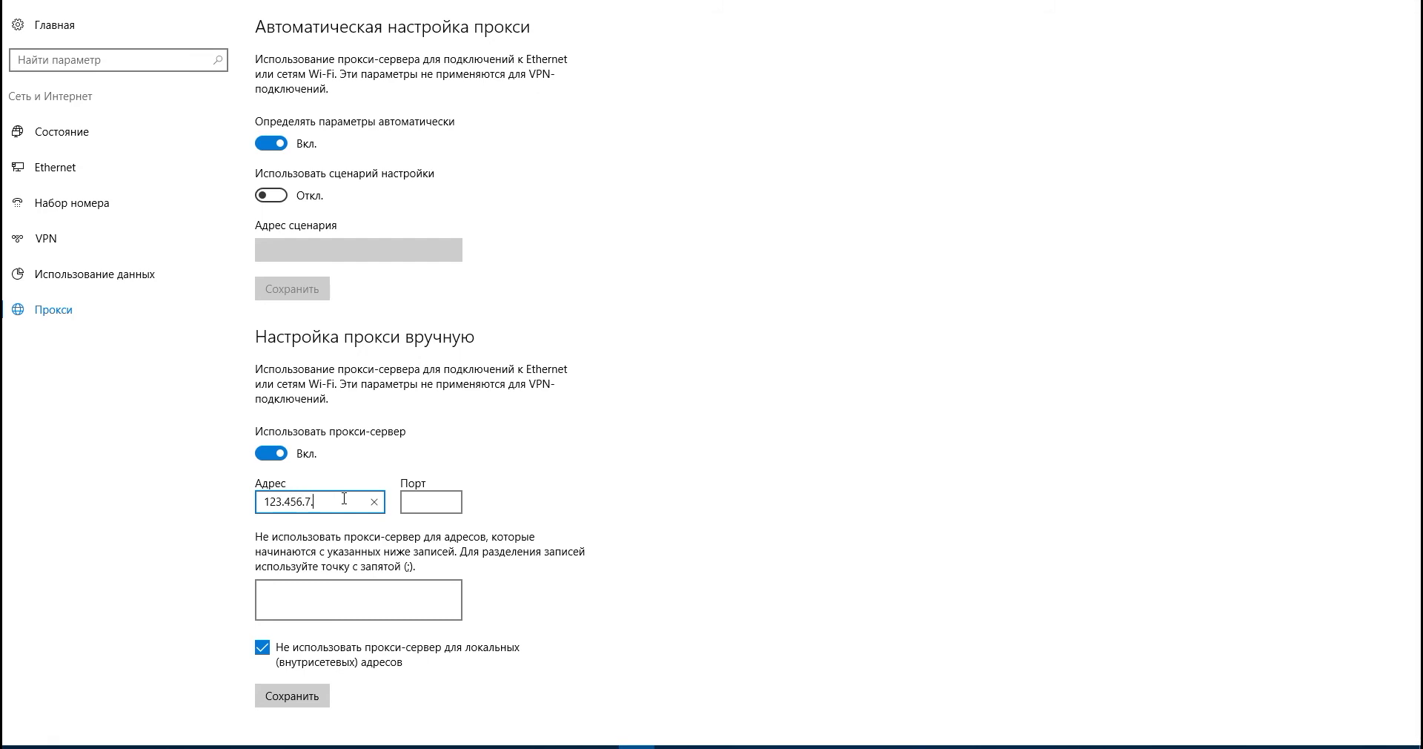
type("8")
left_click(428, 497)
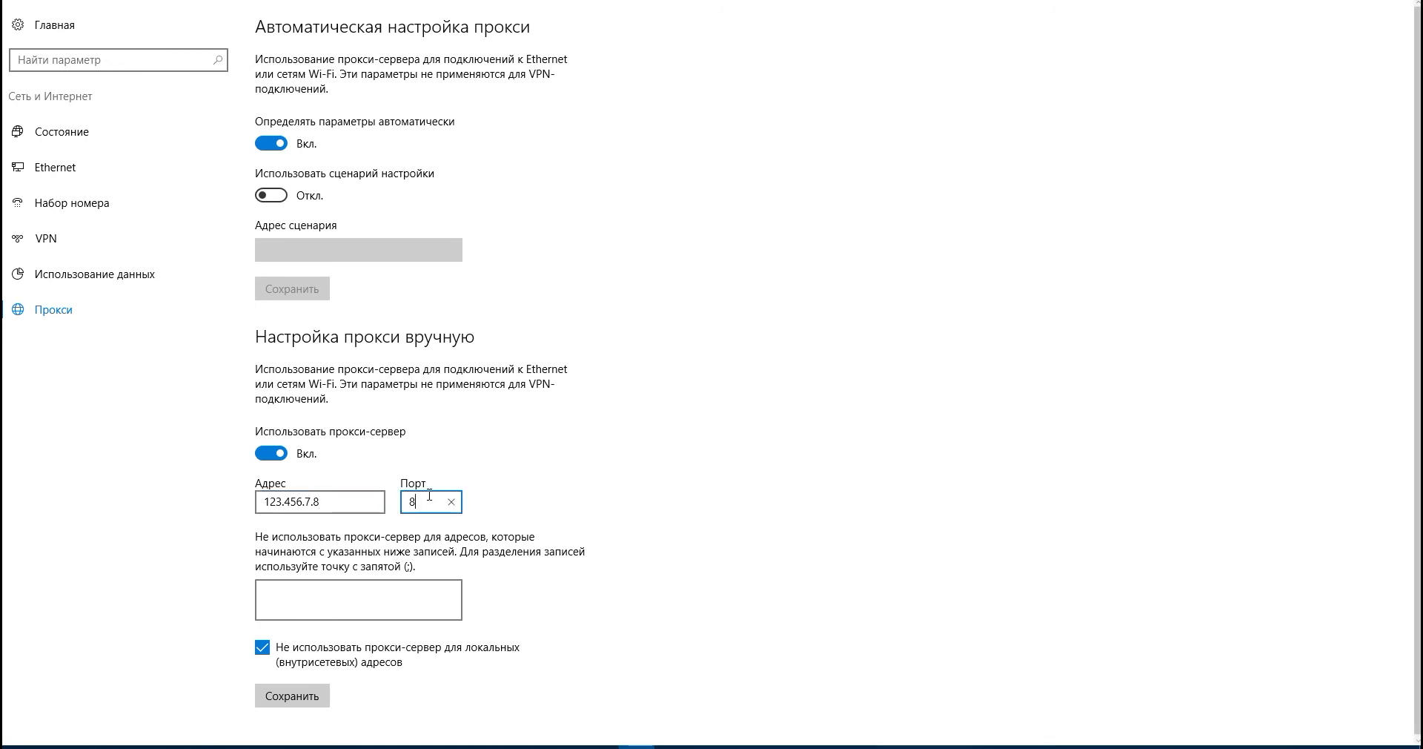
type("08")
type("0")
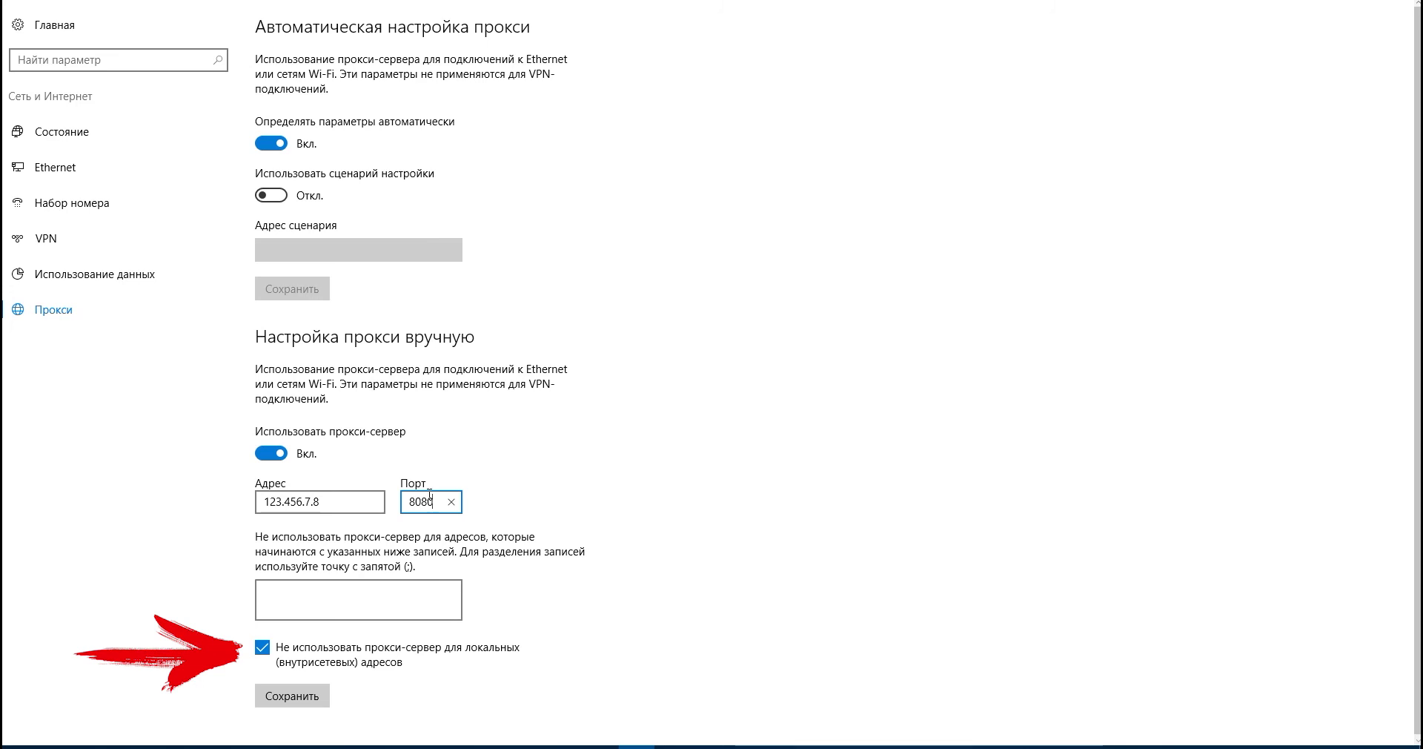
- Toggle the local-addresses bypass off and back on, then close Windows Settings
left_click(312, 655)
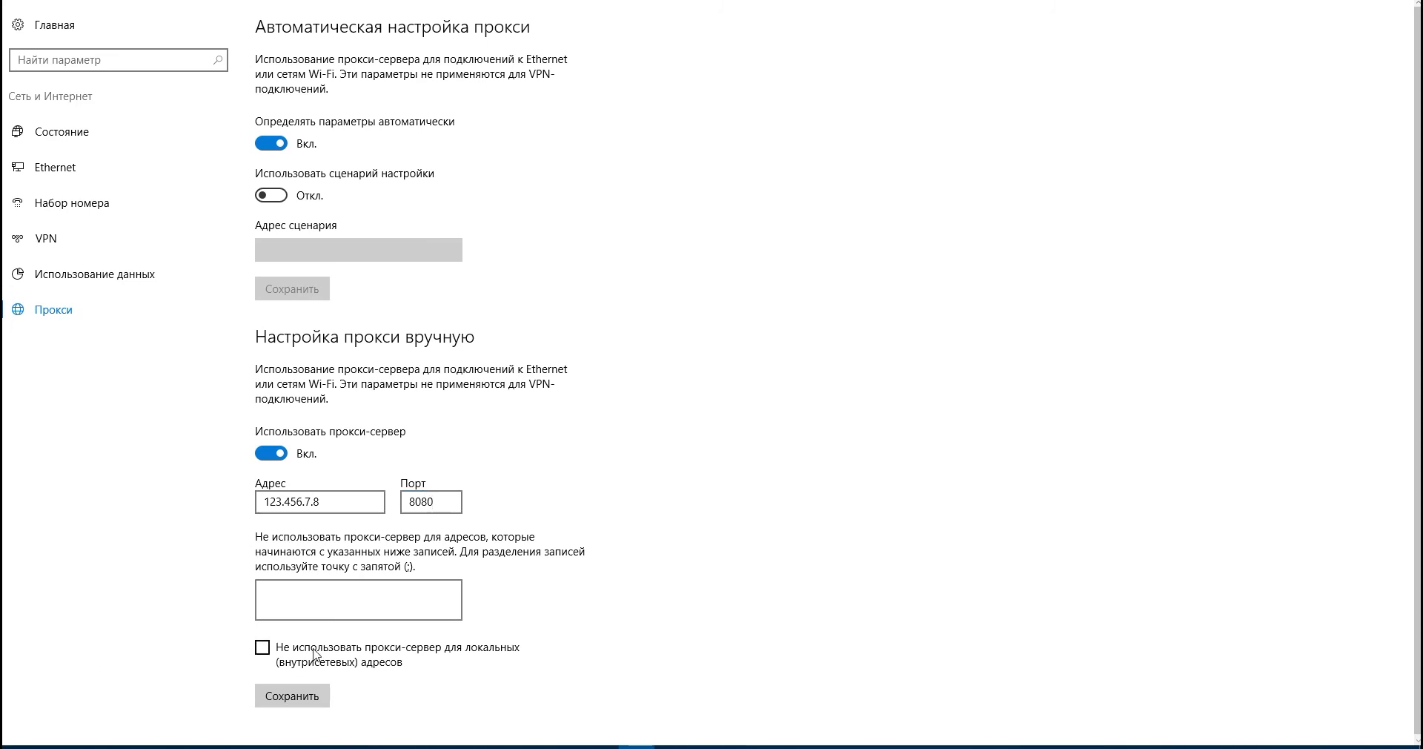
left_click(261, 656)
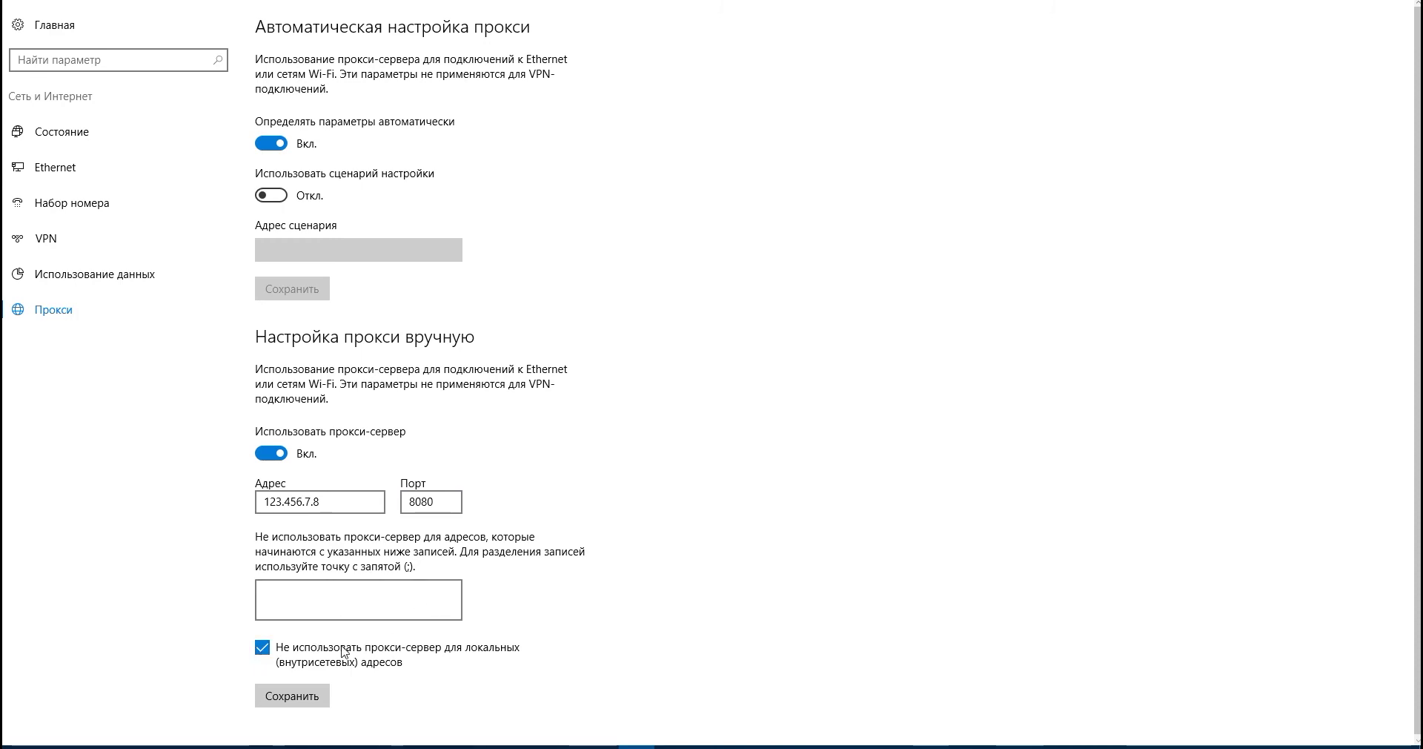
left_click(1397, 4)
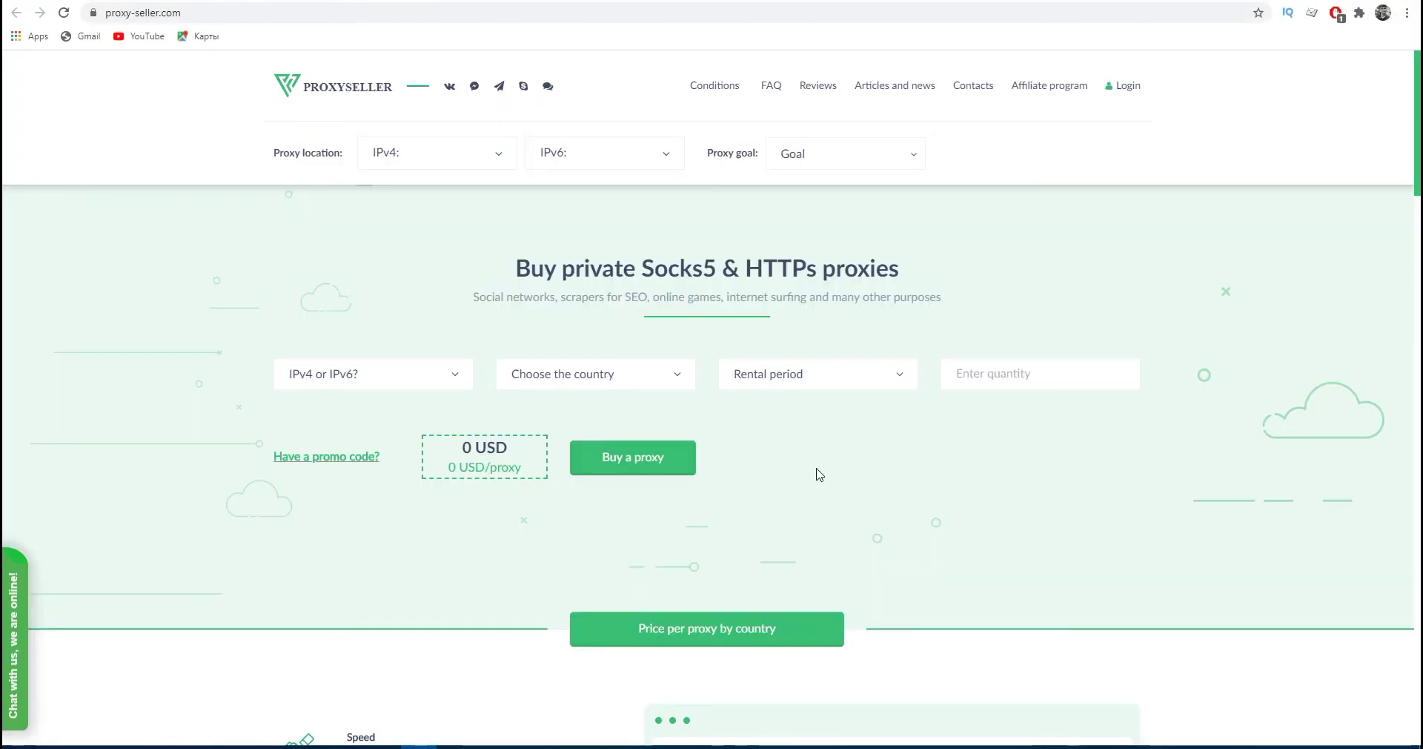
- Reopen the computer's proxy settings from Chrome's Advanced settings and turn 'Use a proxy server' off
left_click(1408, 14)
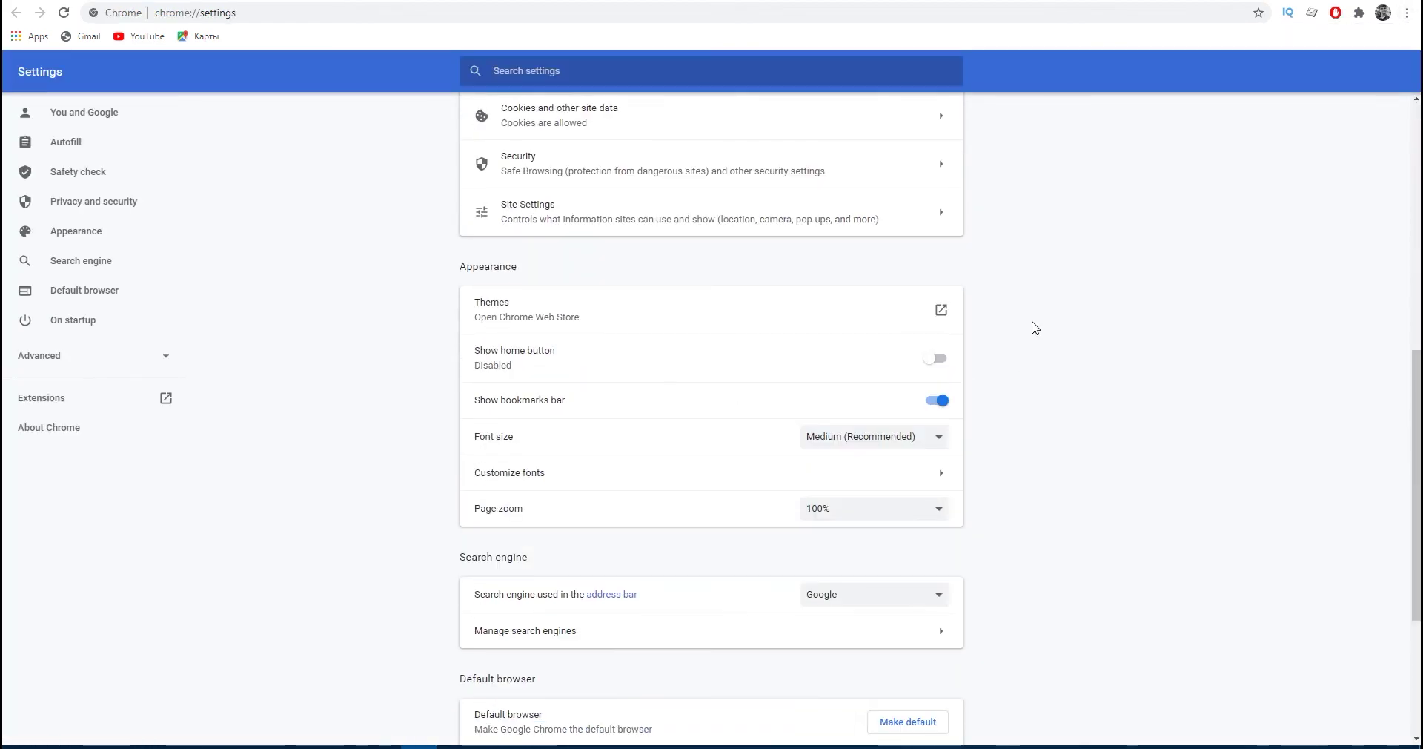
scroll(1035, 327, "down", 3)
left_click(718, 689)
scroll(1121, 486, "down", 10)
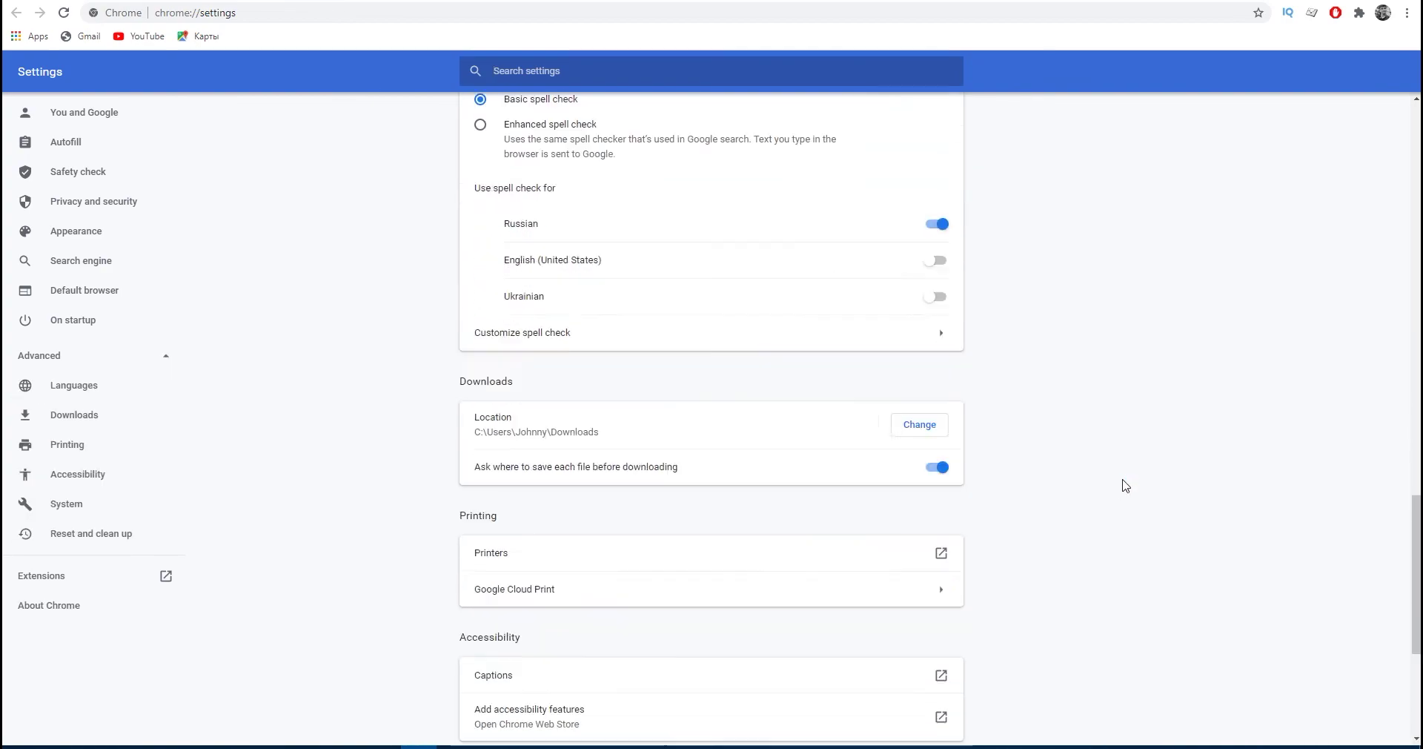
scroll(1096, 497, "down", 5)
left_click(632, 566)
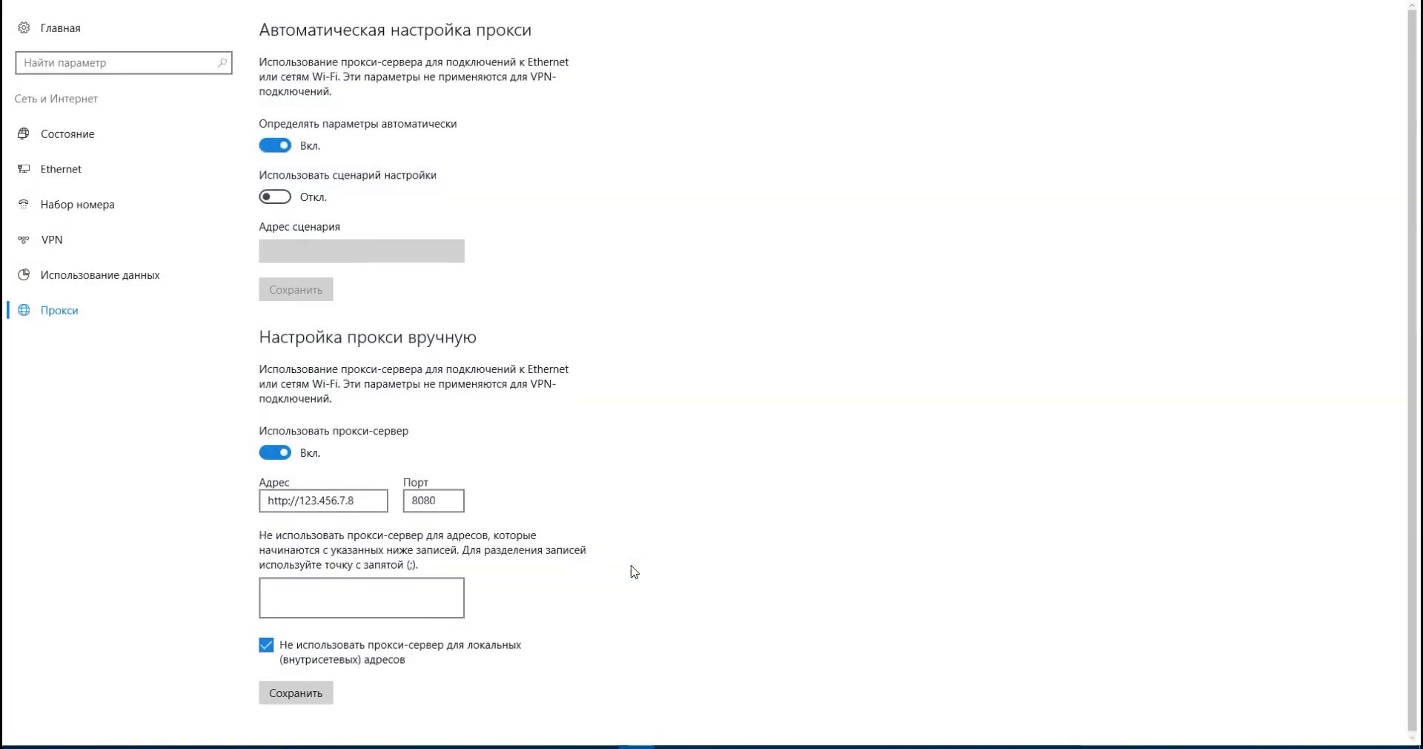
left_click(282, 457)
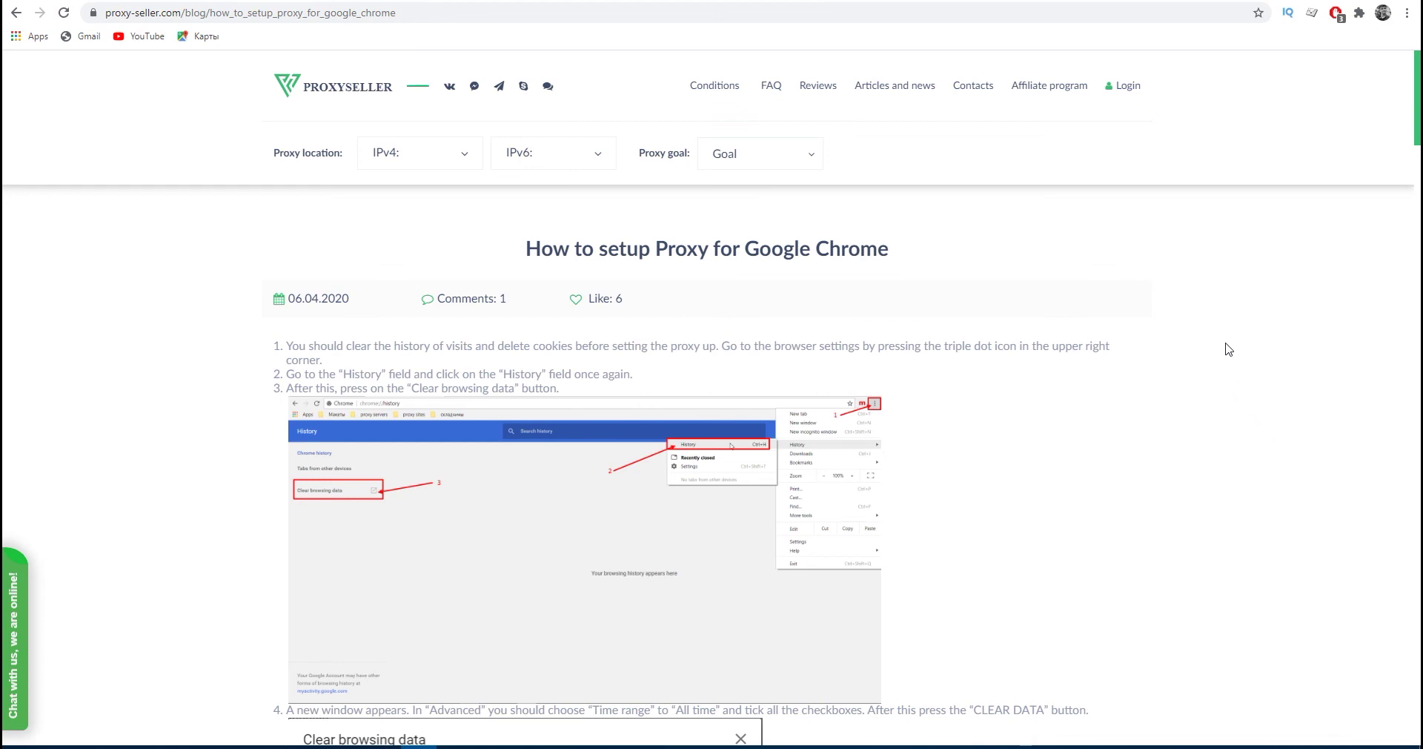
- Scroll the Proxy-Seller guide down to 'Guide for disabling proxies in Google Chrome'
scroll(1223, 335, "down", 1)
scroll(1223, 335, "down", 1)
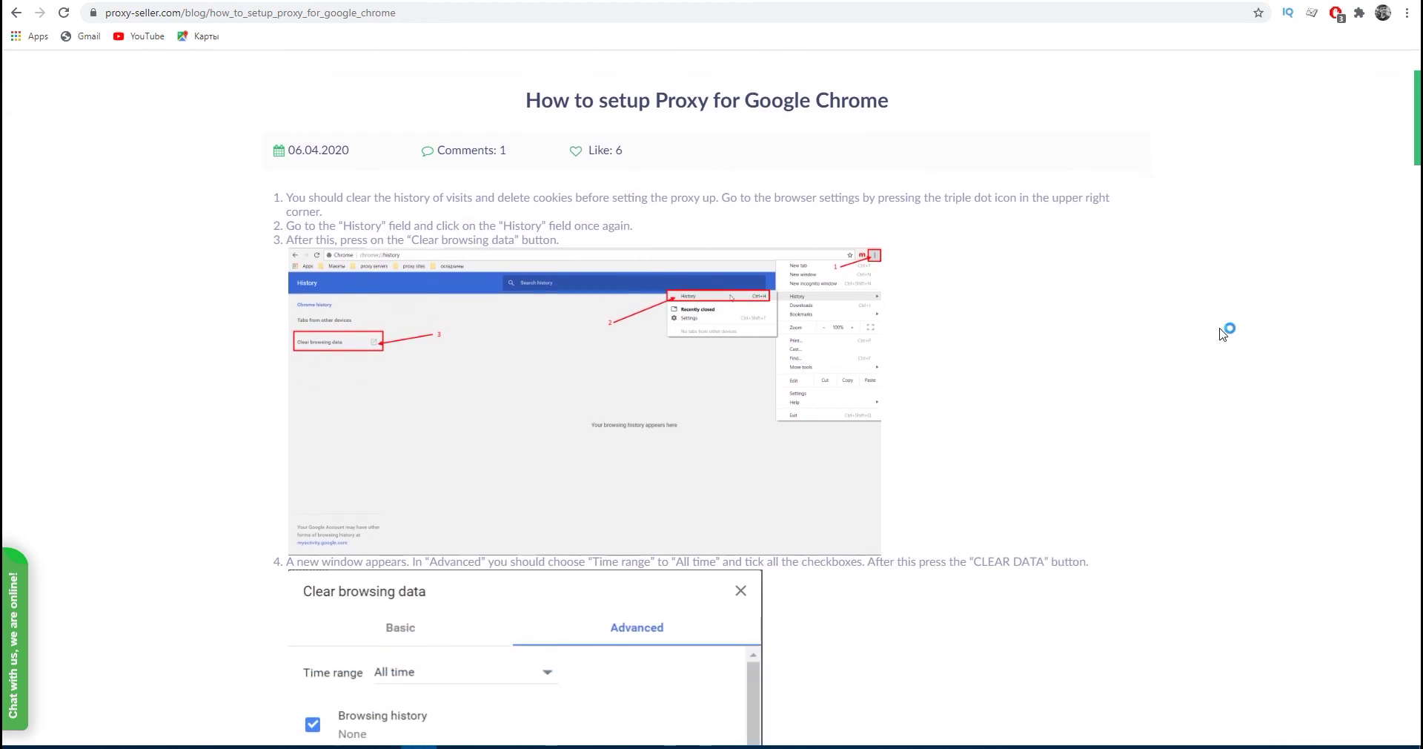
scroll(1222, 335, "down", 1)
scroll(1222, 335, "down", 1)
scroll(1222, 334, "down", 1)
scroll(1223, 335, "down", 1)
scroll(1222, 334, "down", 1)
scroll(1222, 334, "down", 1)
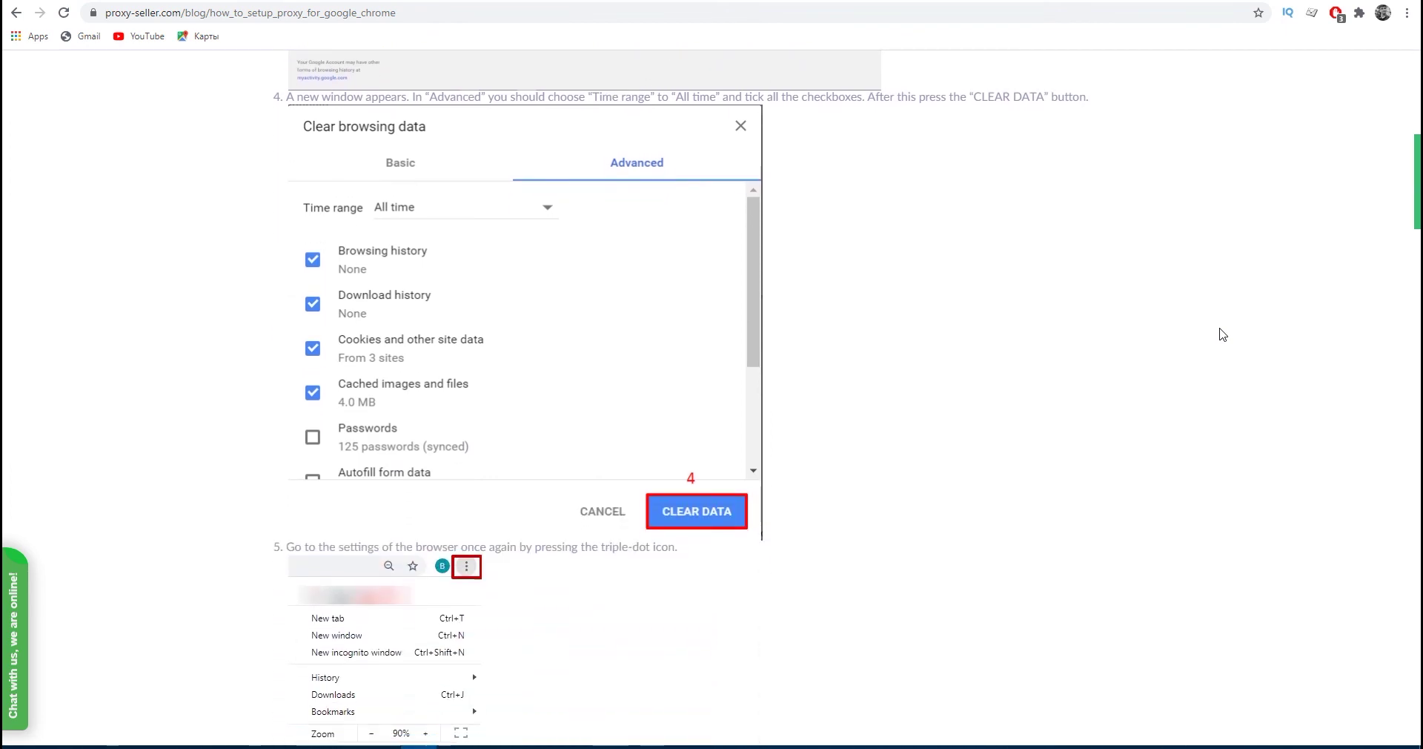
scroll(1222, 334, "down", 1)
scroll(1223, 334, "down", 1)
scroll(1223, 334, "down", 1)
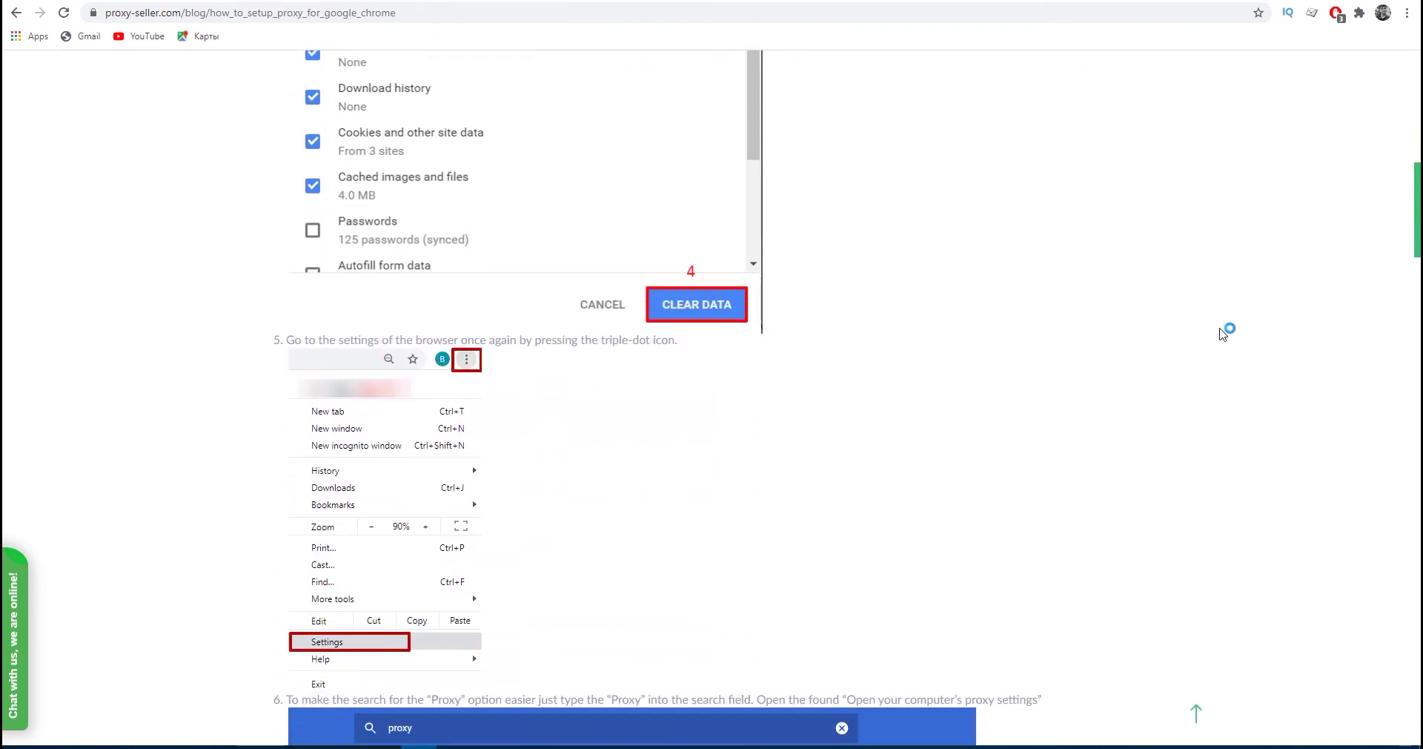
scroll(1222, 335, "down", 2)
scroll(1223, 334, "down", 1)
scroll(1222, 334, "down", 1)
scroll(1222, 335, "down", 1)
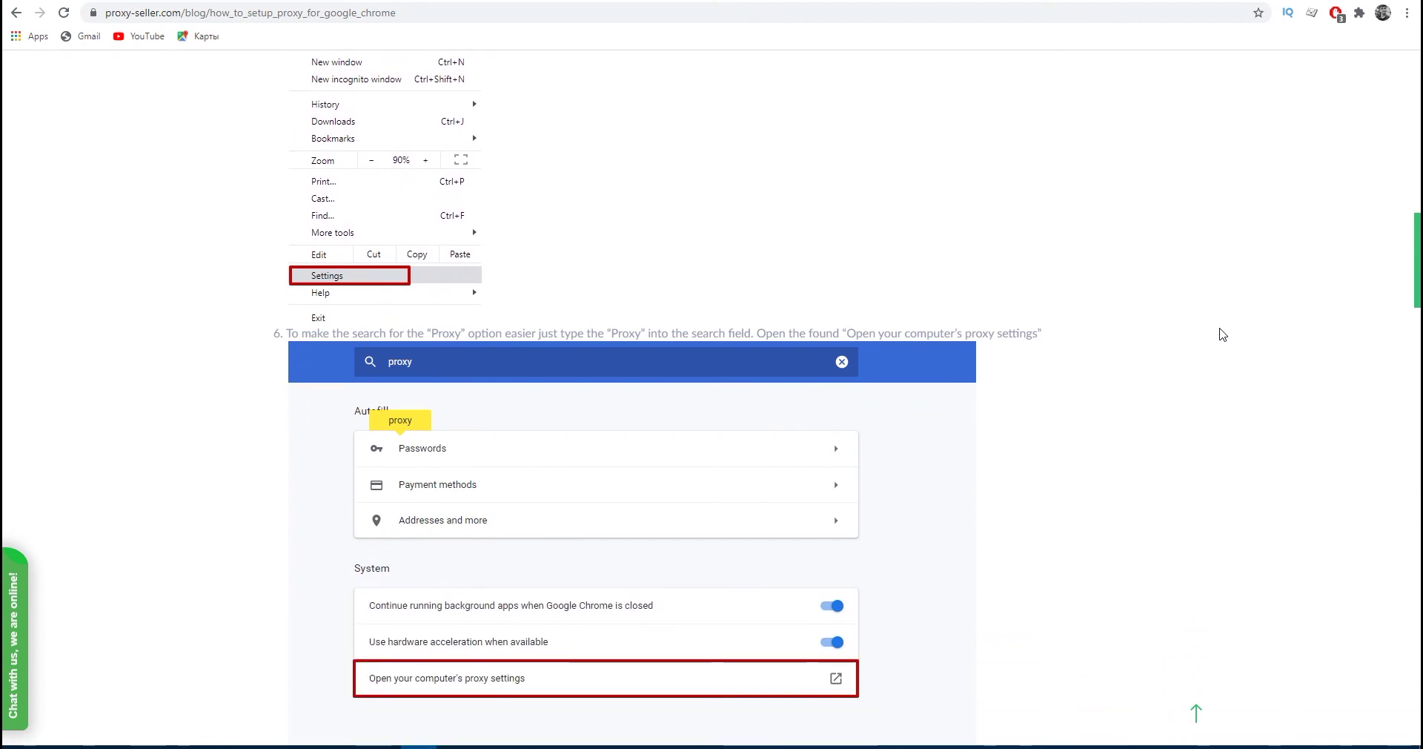
scroll(1223, 334, "down", 1)
scroll(1223, 335, "down", 1)
scroll(1222, 335, "down", 1)
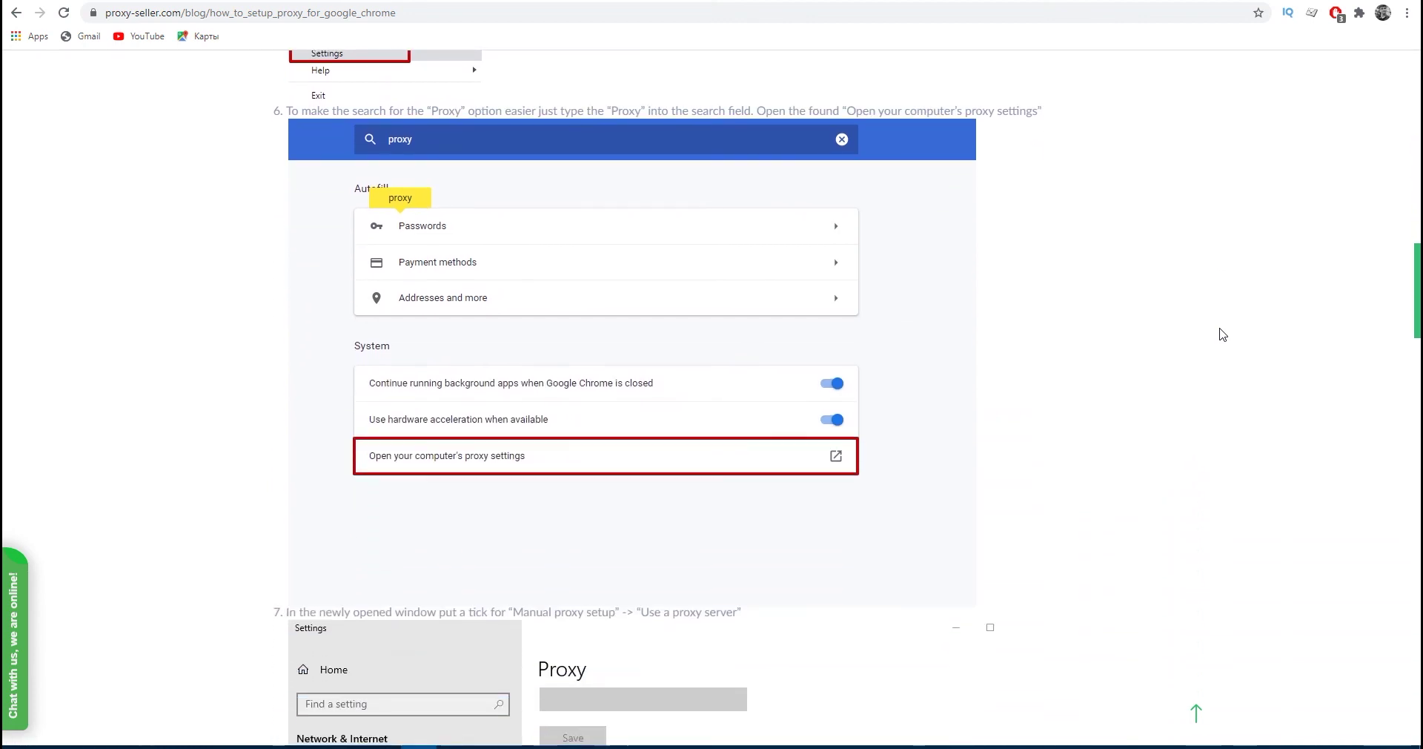
scroll(1222, 334, "down", 1)
scroll(1223, 334, "down", 2)
scroll(1223, 335, "down", 2)
scroll(1223, 334, "down", 1)
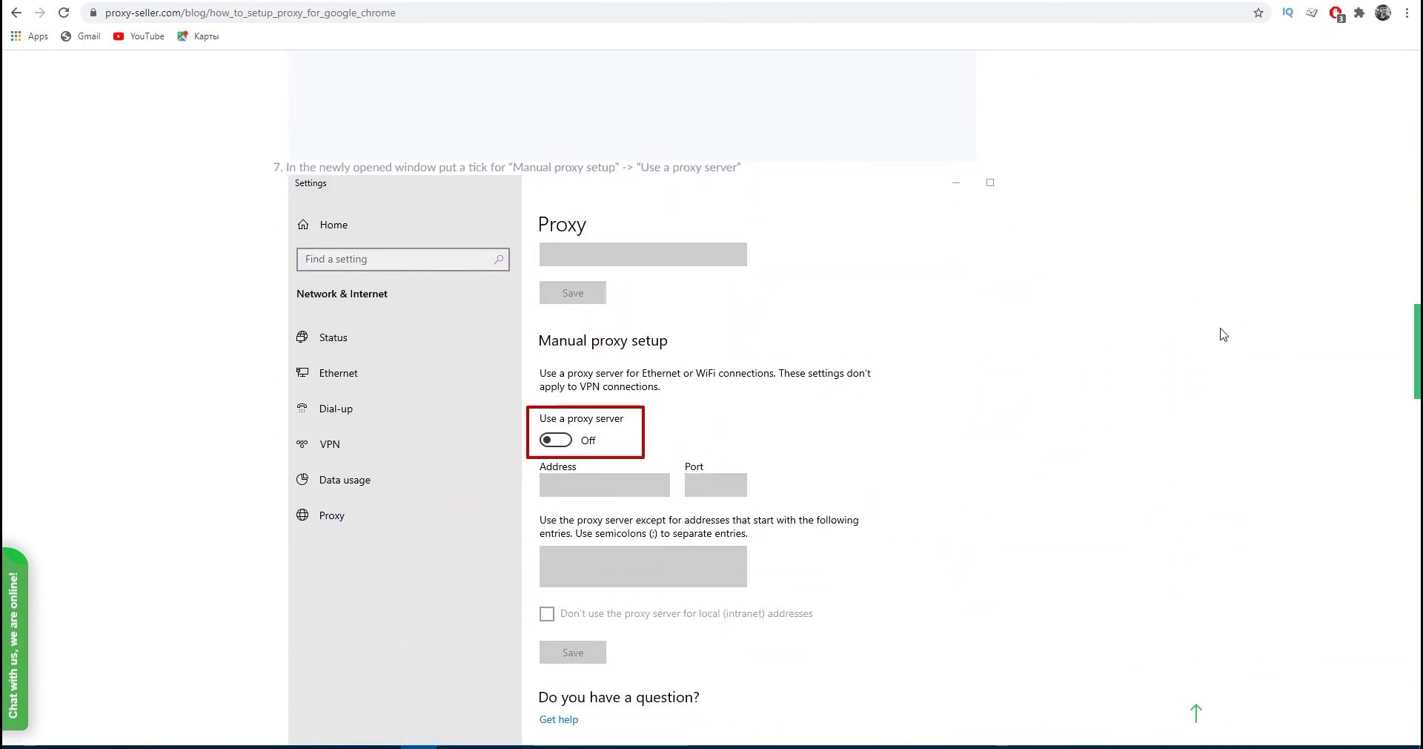
scroll(1223, 335, "down", 1)
scroll(1222, 334, "down", 1)
scroll(1223, 335, "down", 2)
scroll(1222, 335, "down", 1)
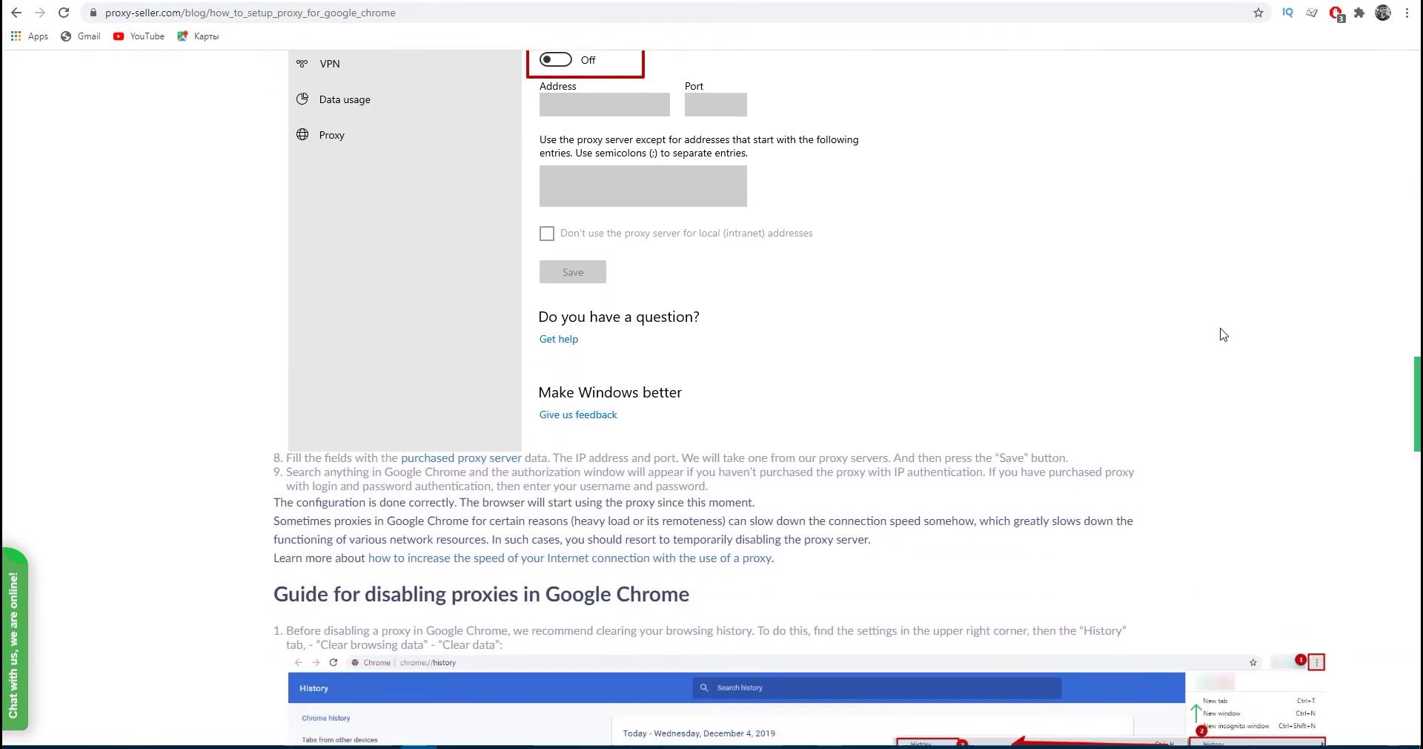